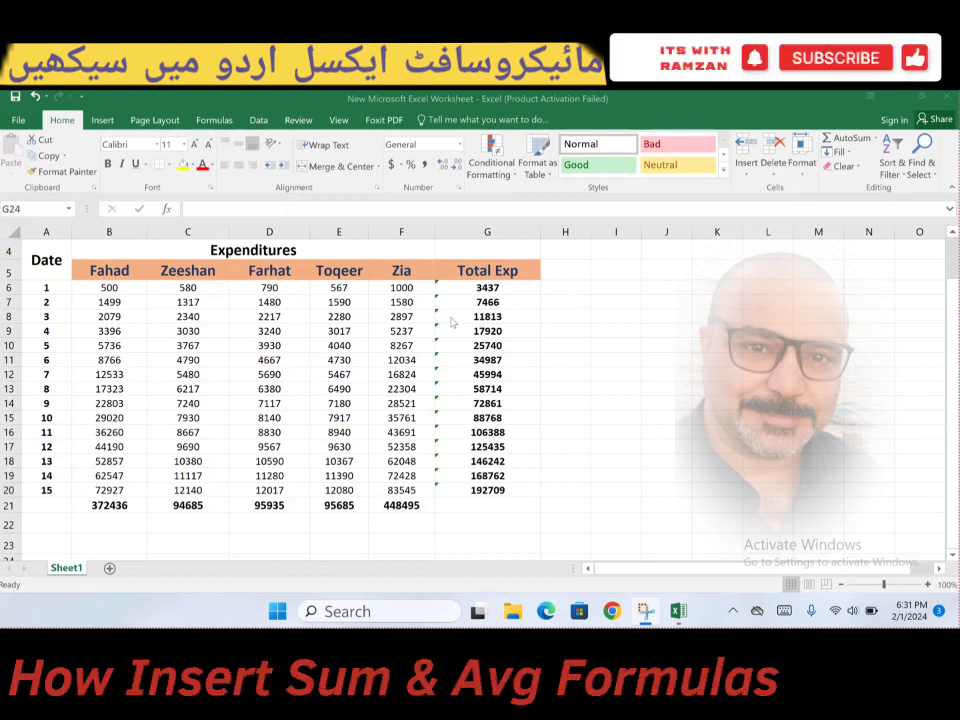
Highlight columns B, D and F in turn to point out the expenditure figures for the sum.
left_click(550, 318)
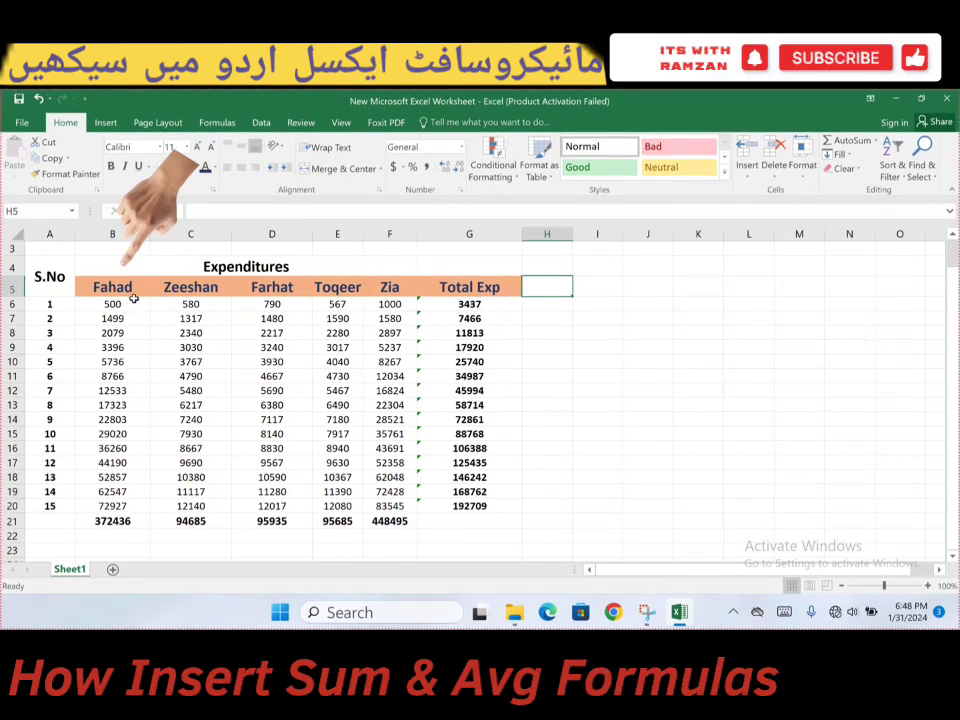
left_click(122, 234)
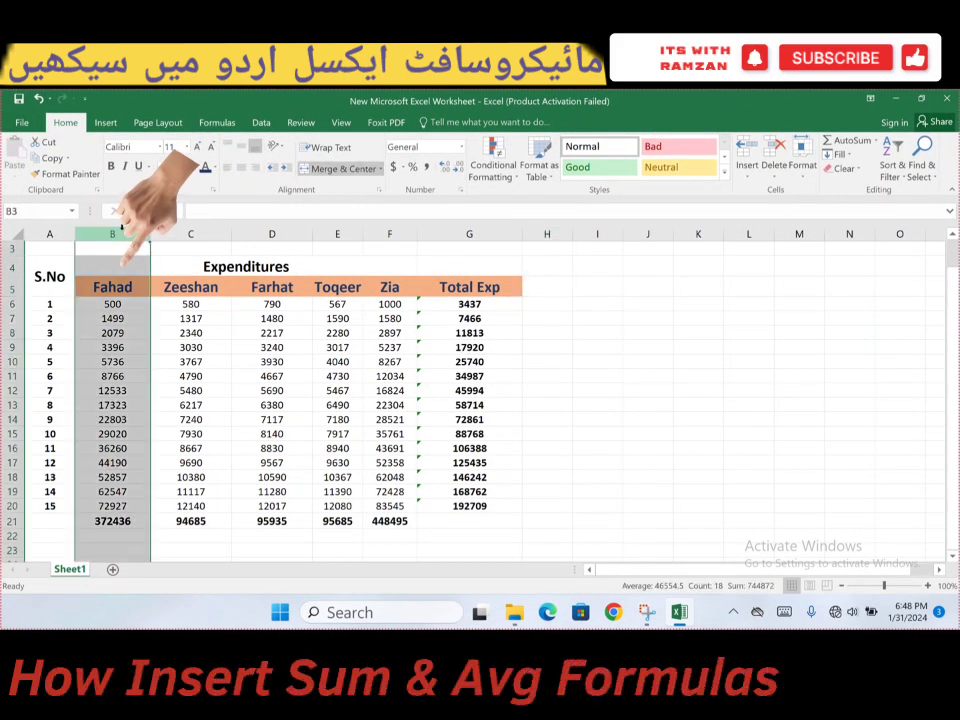
left_click(272, 234)
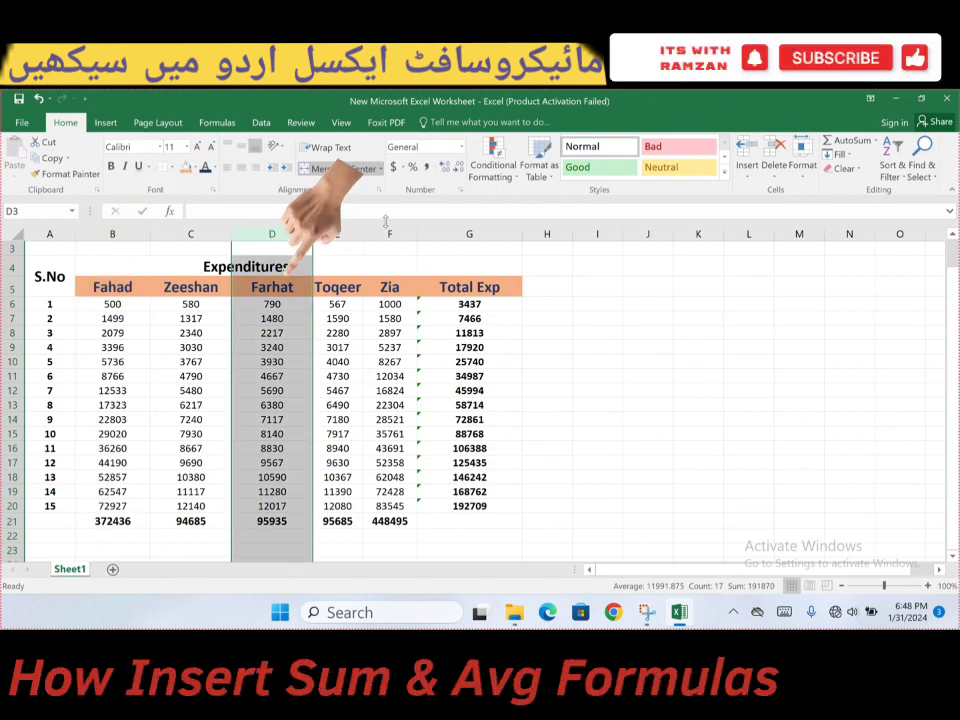
left_click(390, 230)
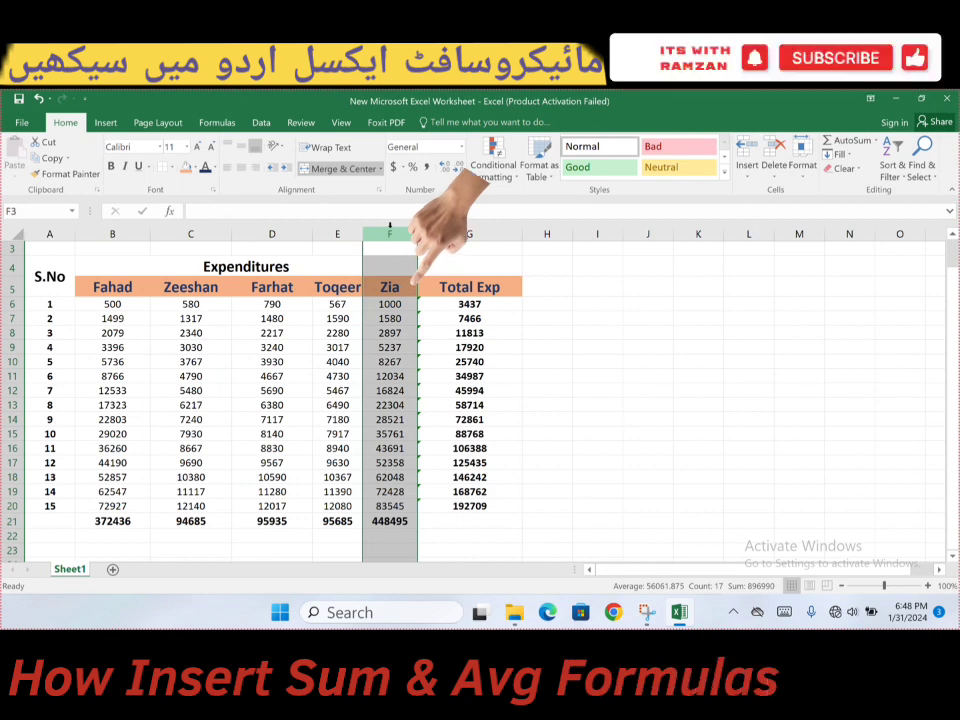
Enter the formula =B6+D6+F6 in cell H6, beside the first Total Exp value.
left_click(561, 305)
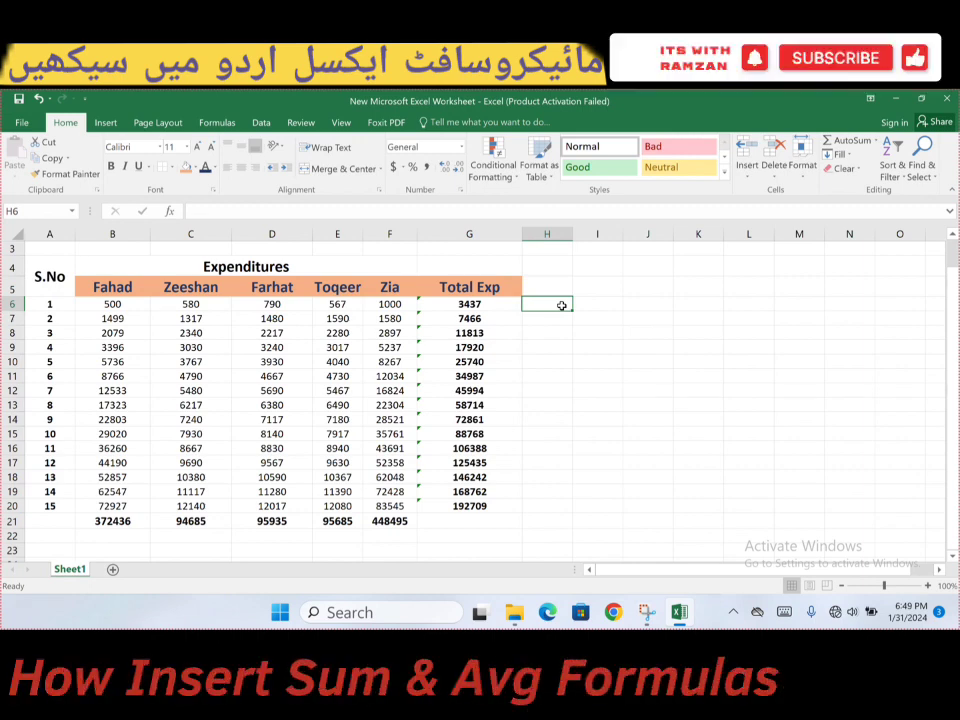
type("=")
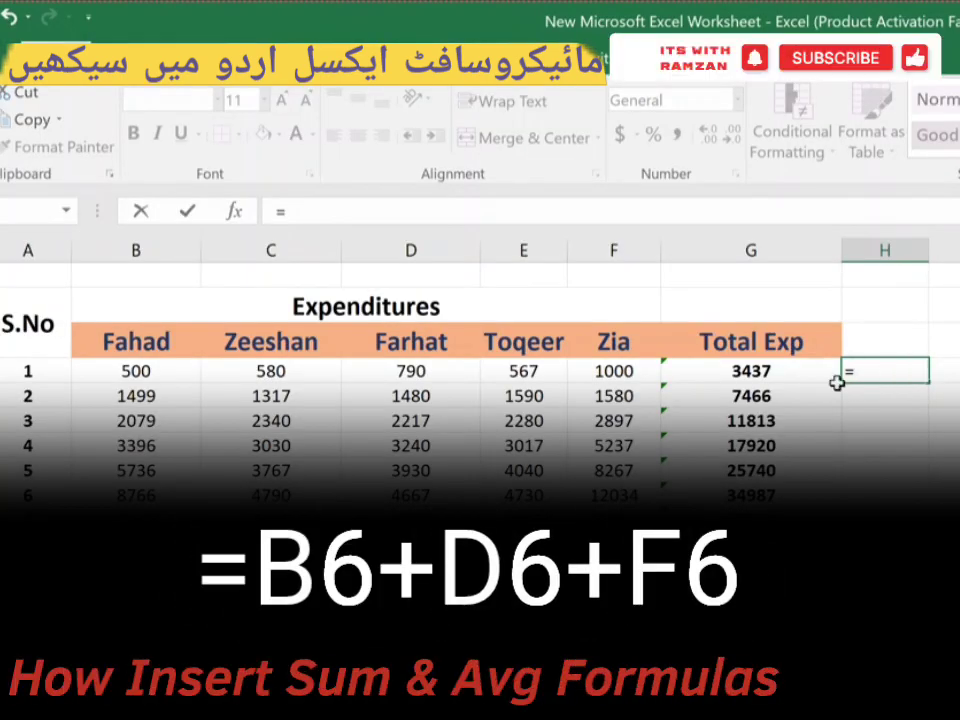
left_click(139, 371)
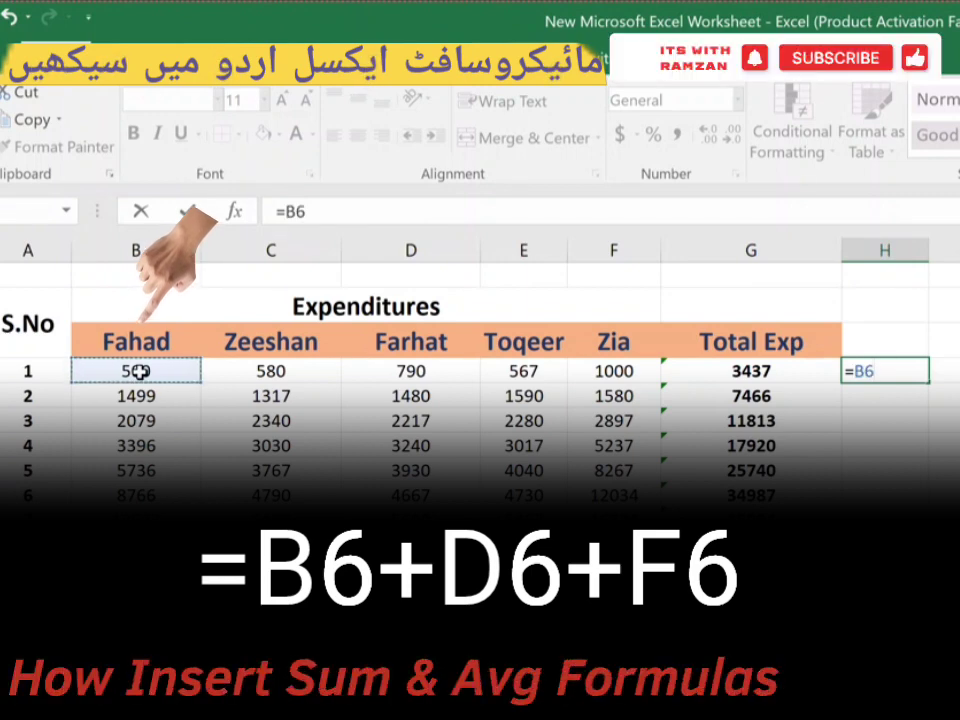
type("+")
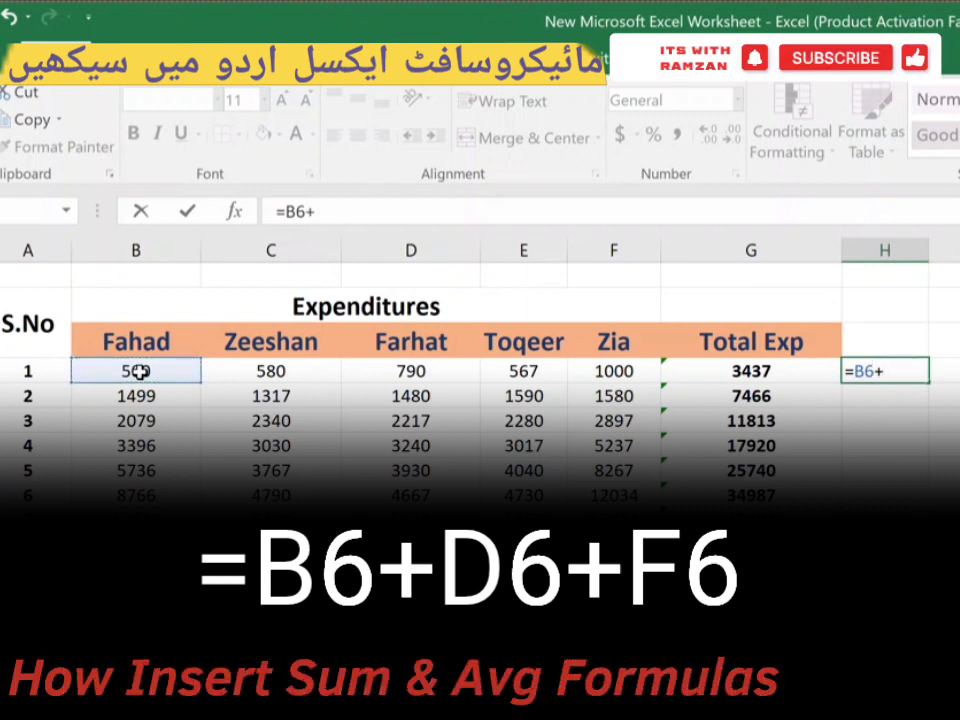
left_click(430, 373)
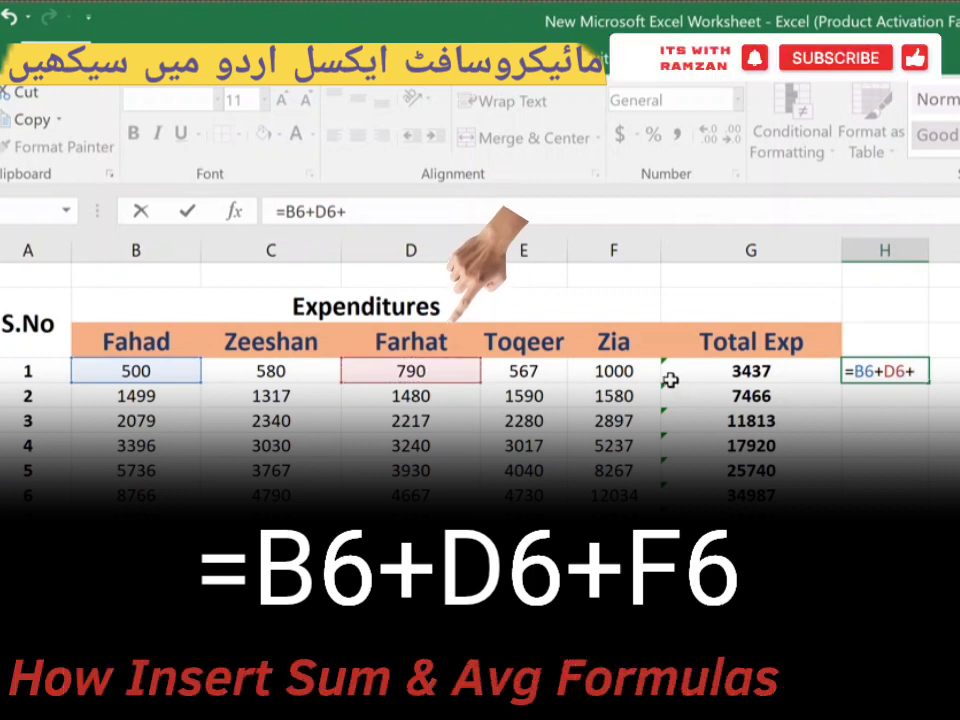
type("+")
left_click(631, 371)
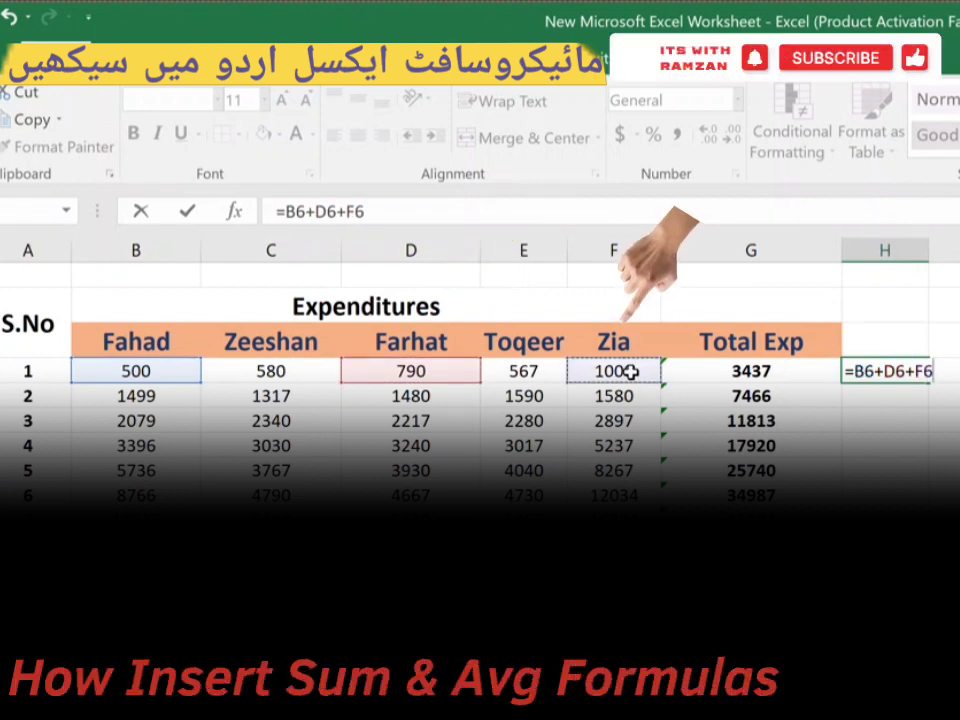
key("Return")
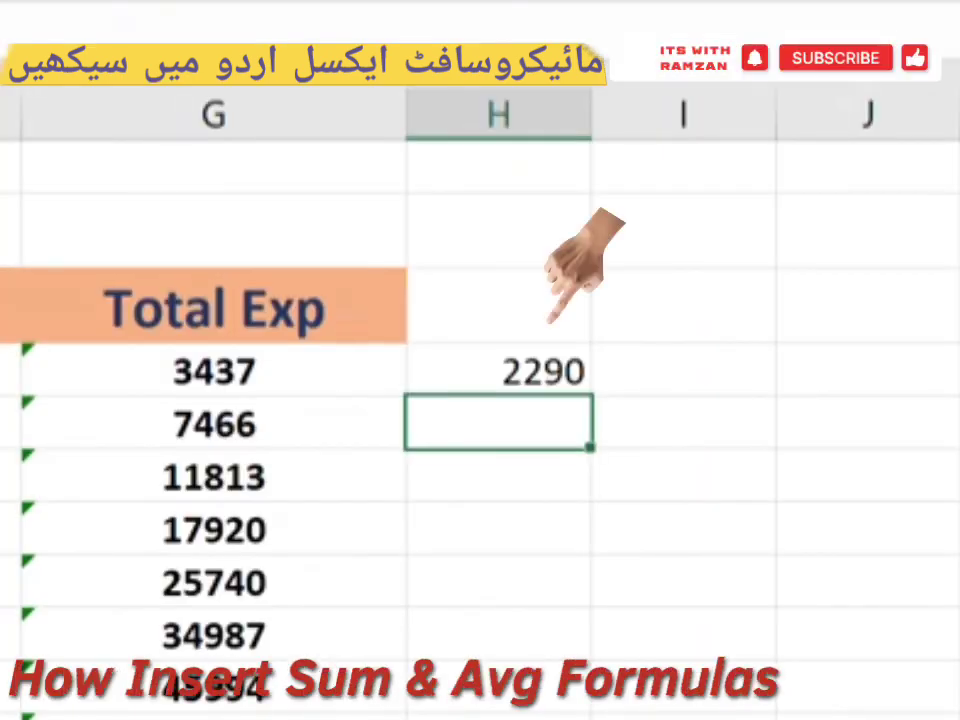
Make the result in H6 bold and enlarge its font to 18.
left_click(534, 368)
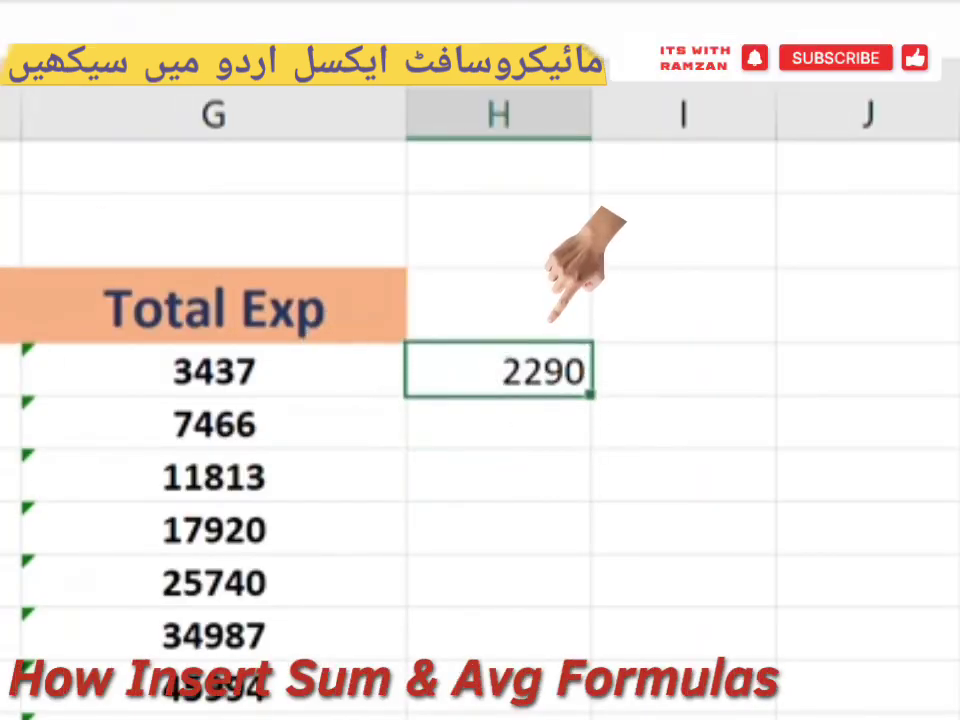
key("ctrl+b")
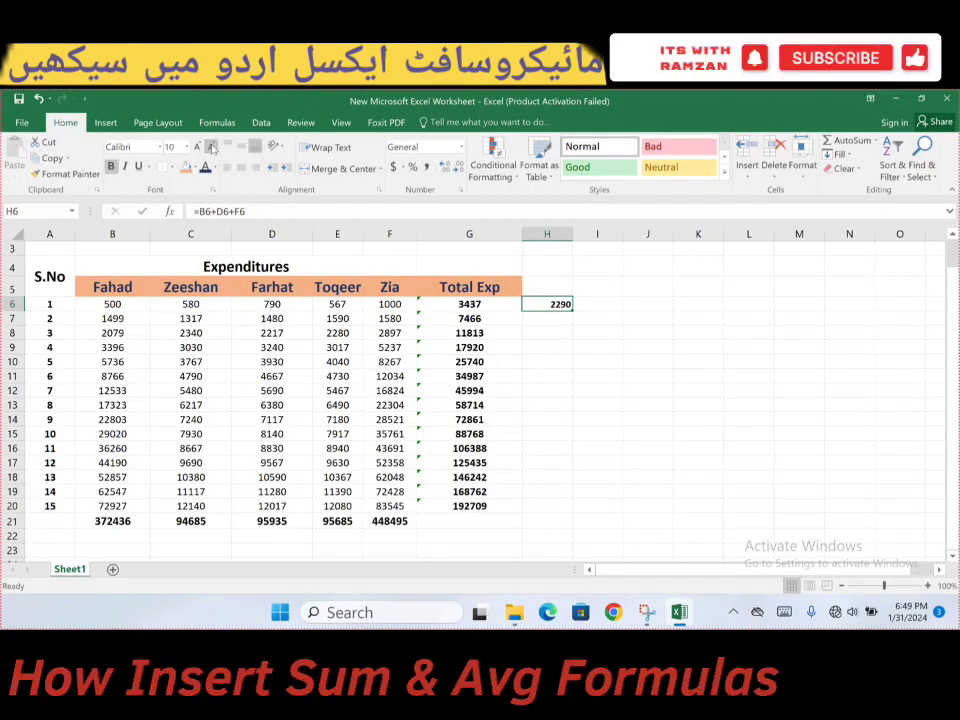
left_click(186, 147)
left_click(199, 148)
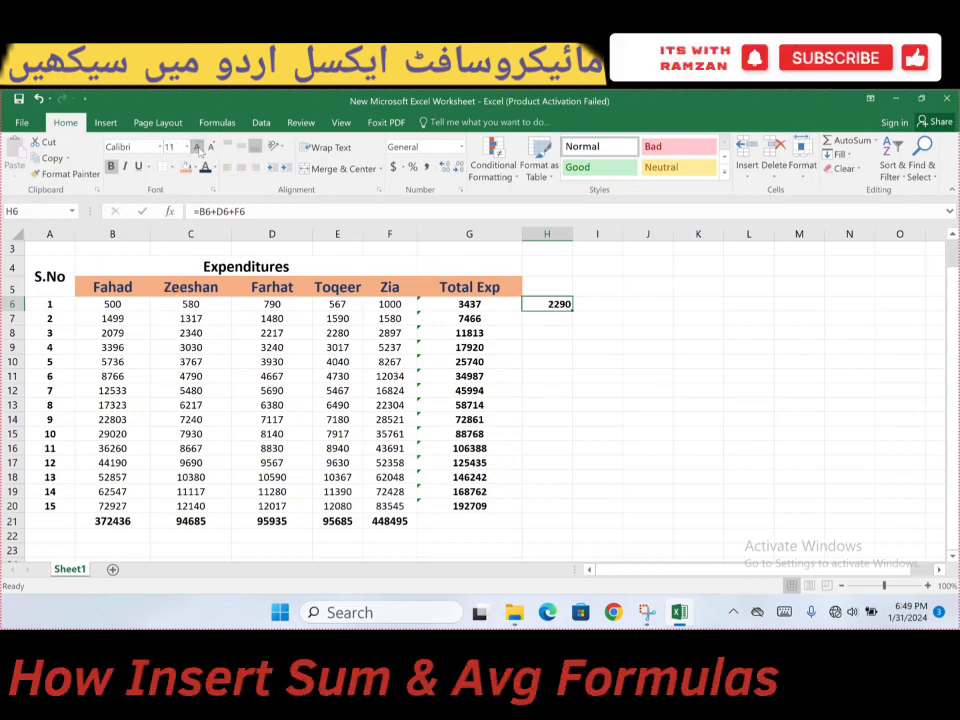
left_click(199, 148)
left_click(199, 148)
left_click(199, 148)
left_click(199, 148)
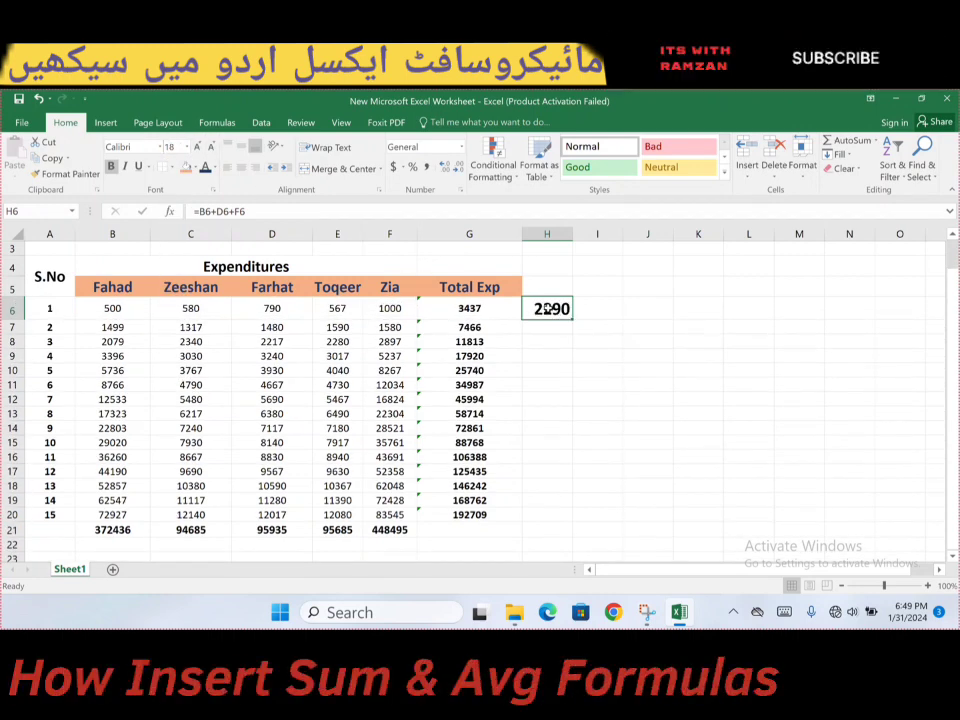
Inspect the formula in H6 and the cells of row 6 that it refers to.
double_click(545, 316)
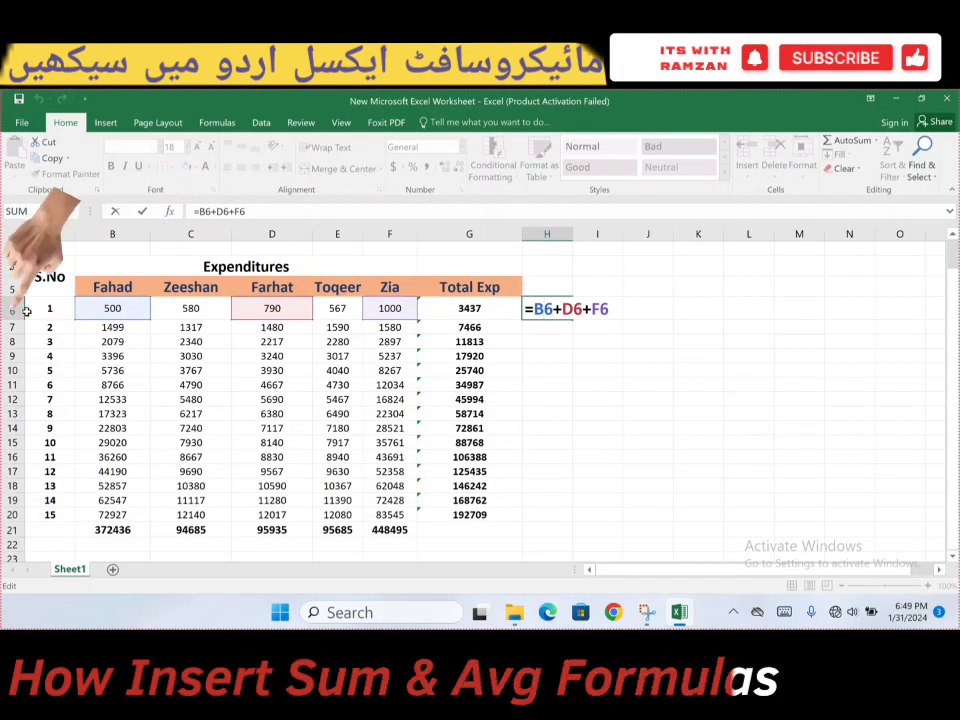
left_click(9, 308)
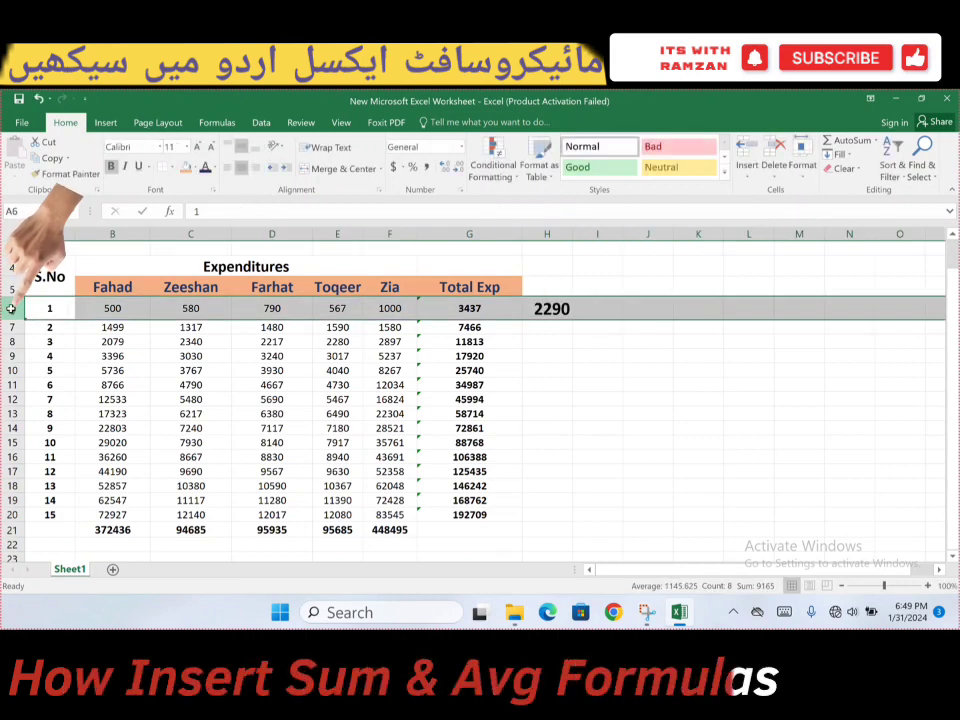
left_click(556, 309)
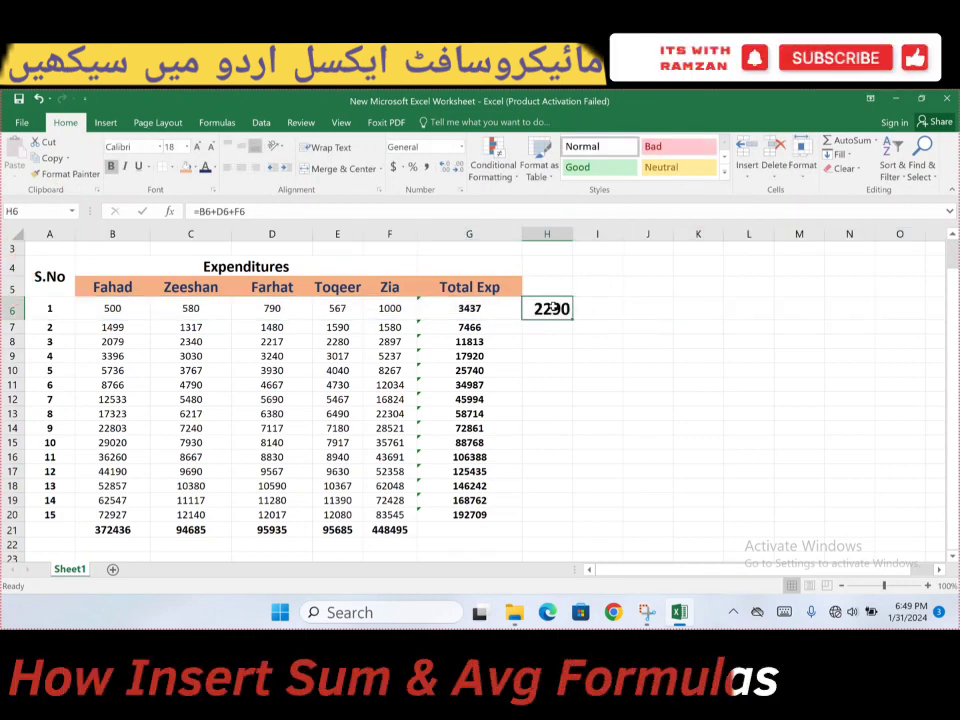
double_click(556, 309)
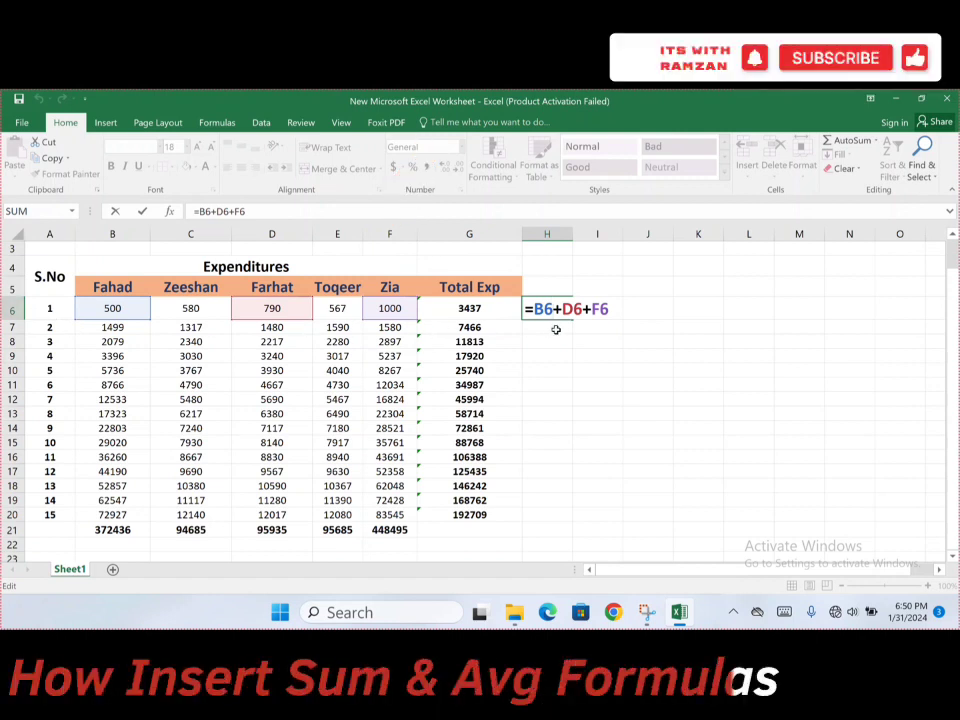
key("Return")
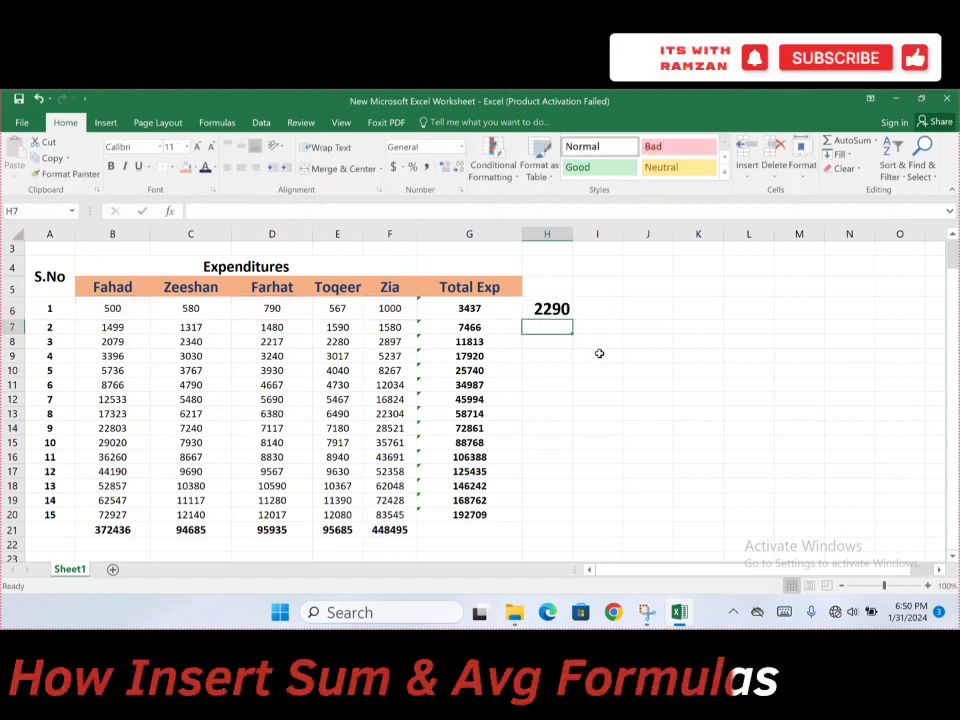
Replace the first cell reference in H6's formula with C6, making it =C6+D6+F6.
left_click(548, 311)
double_click(551, 313)
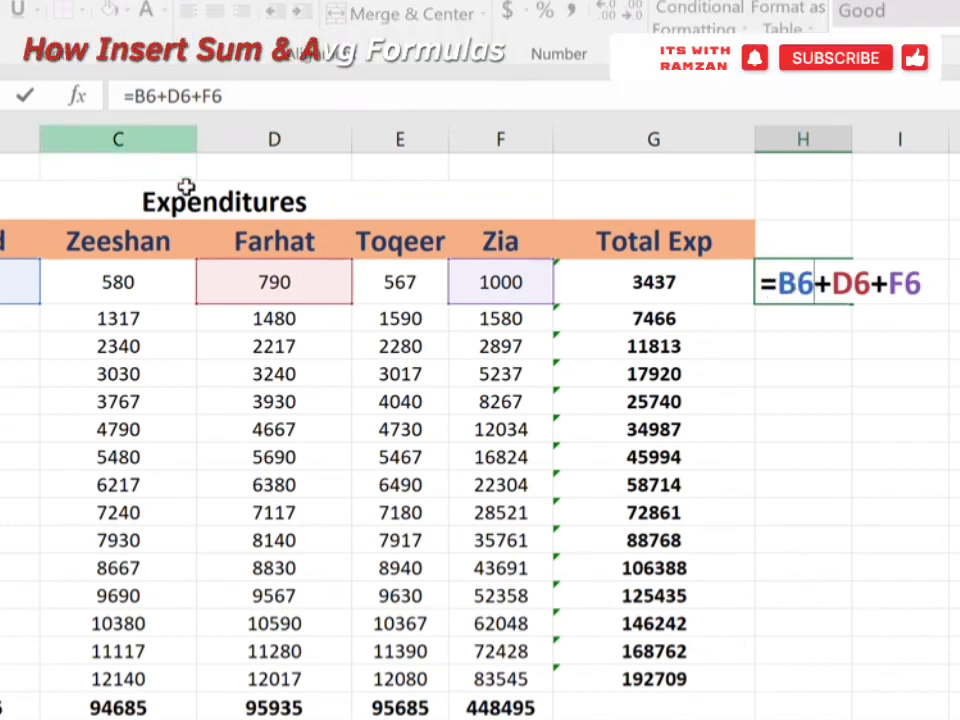
left_click(800, 283)
key("BackSpace")
type("C")
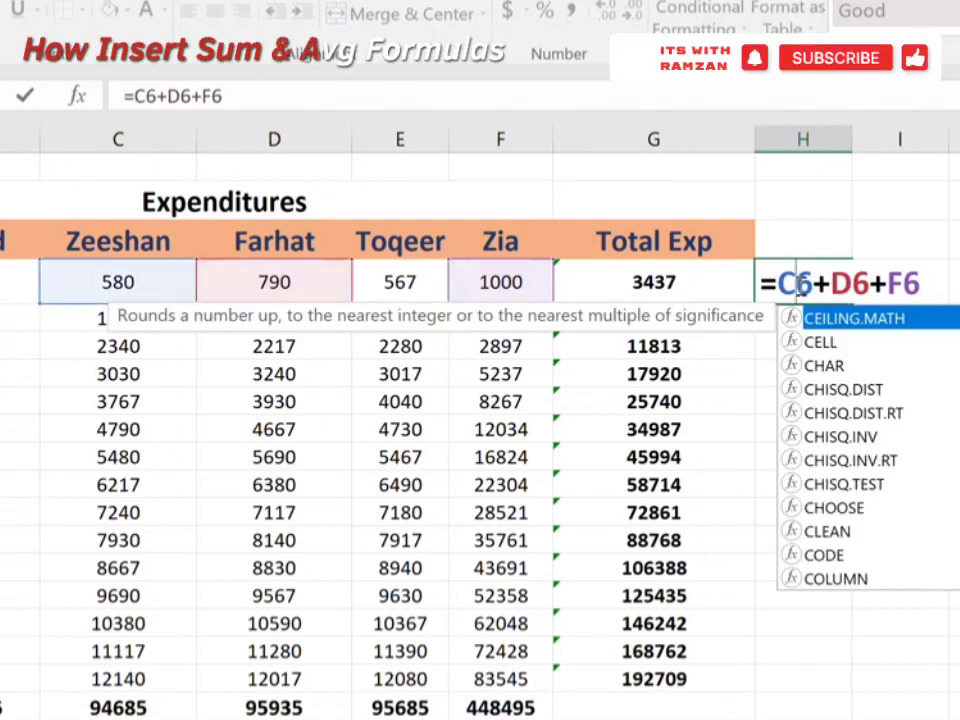
key("Return")
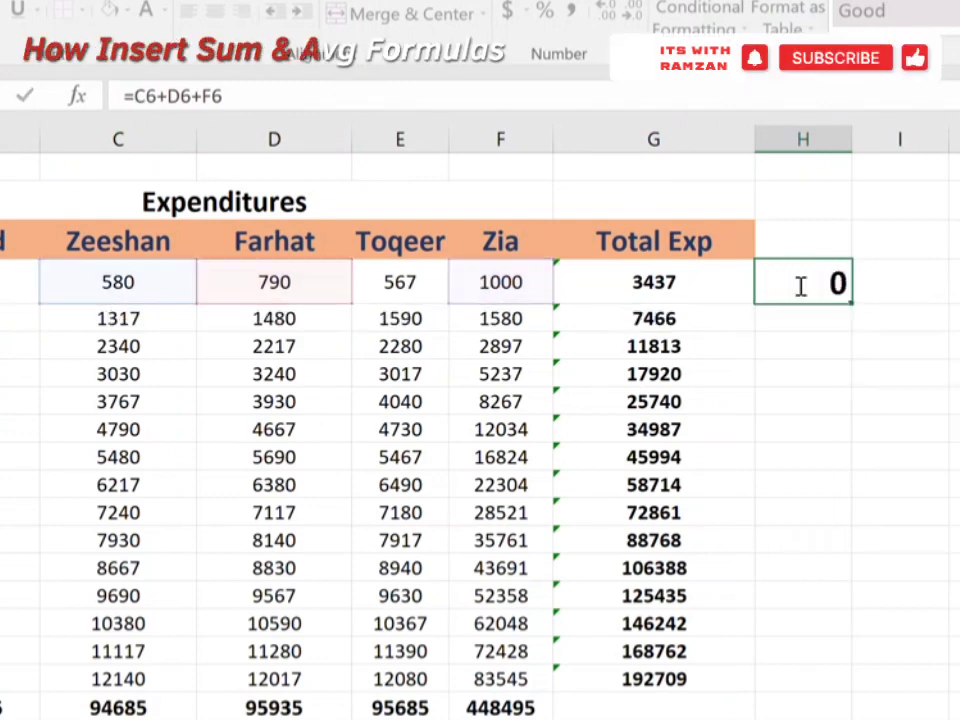
Edit the formula in H6 so that it reads =C6+E6.
double_click(800, 283)
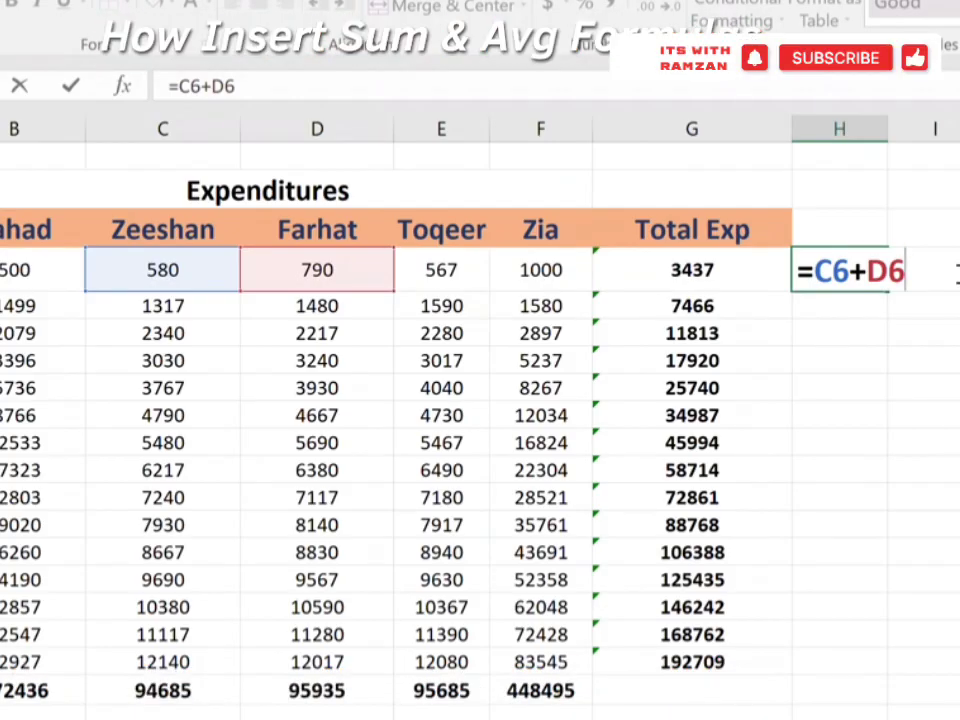
left_click(888, 272)
key("BackSpace")
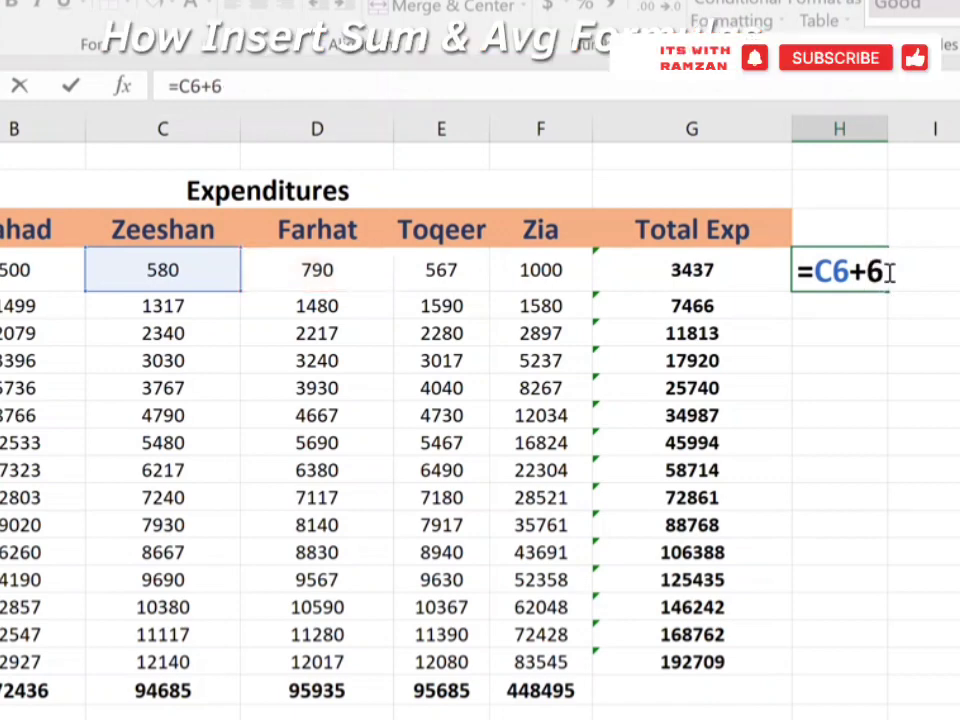
type("E")
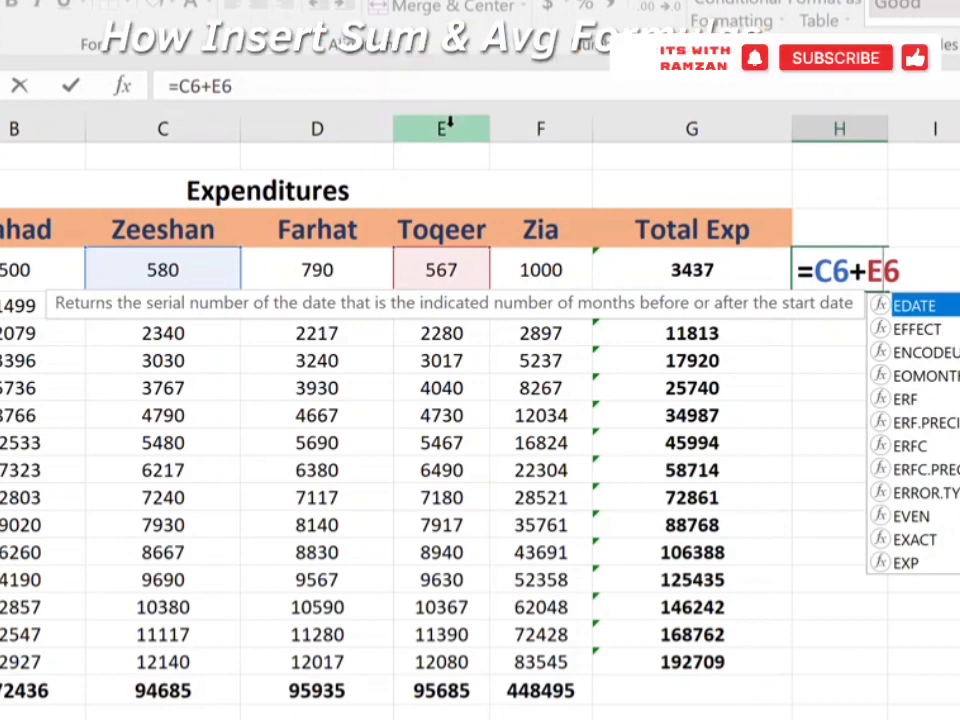
key("Escape")
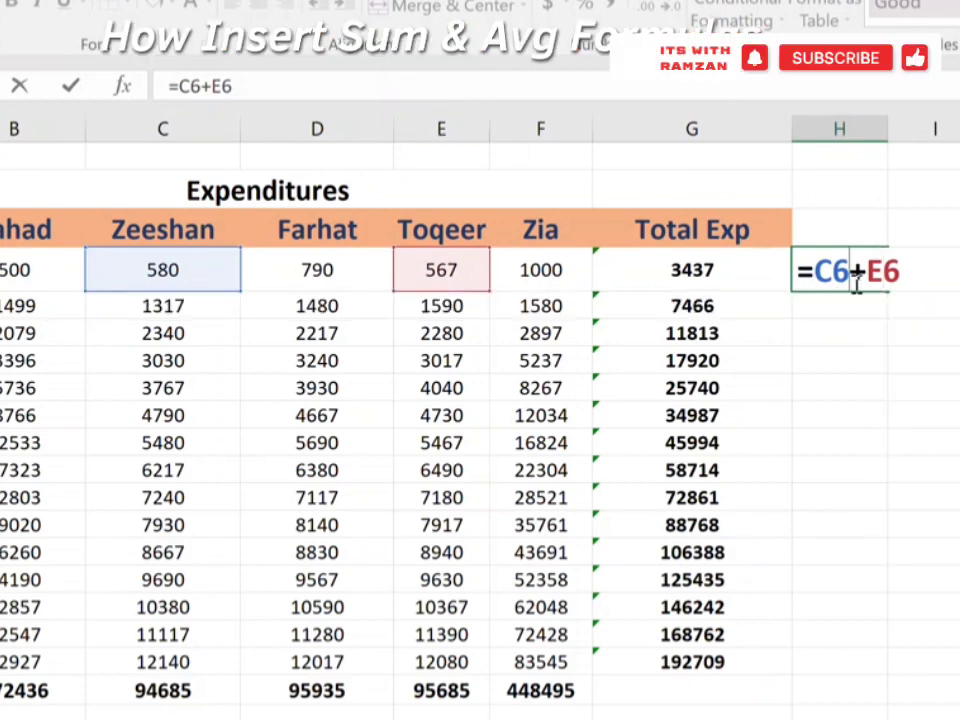
key("Return")
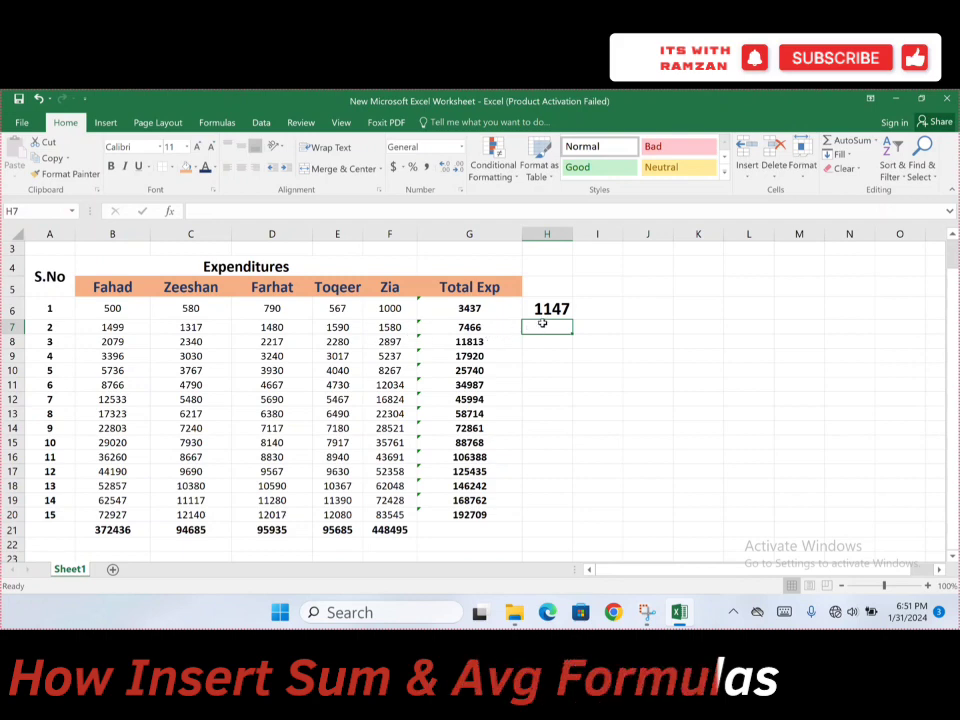
Enter the formula =C7+D13+F7 in cell H11 to add non-adjacent expenditure cells, and check the entered formula.
double_click(547, 388)
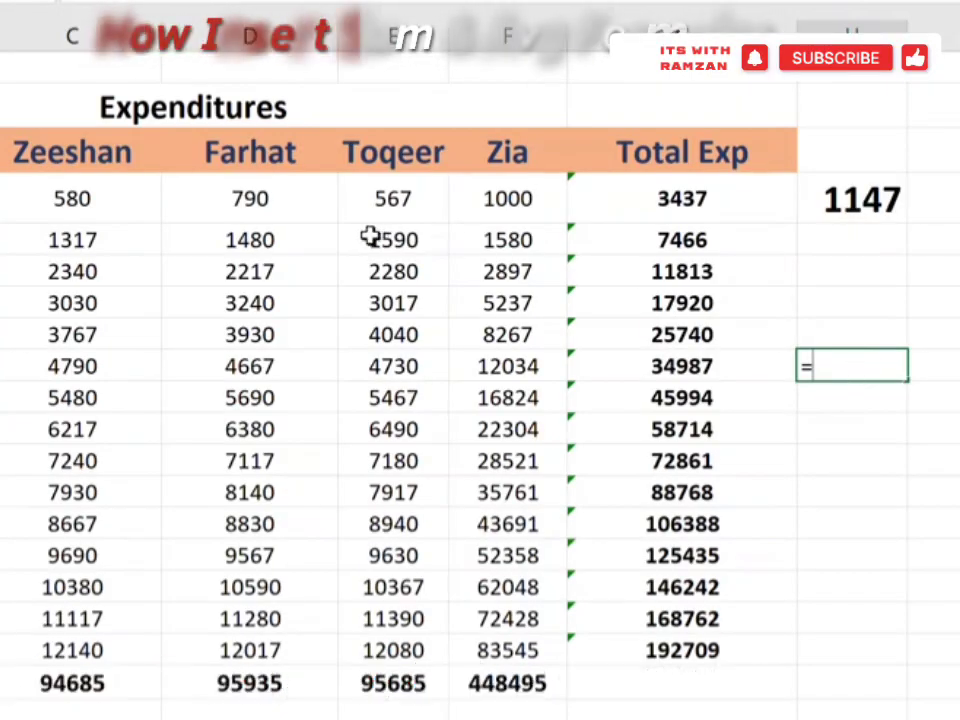
left_click(50, 238)
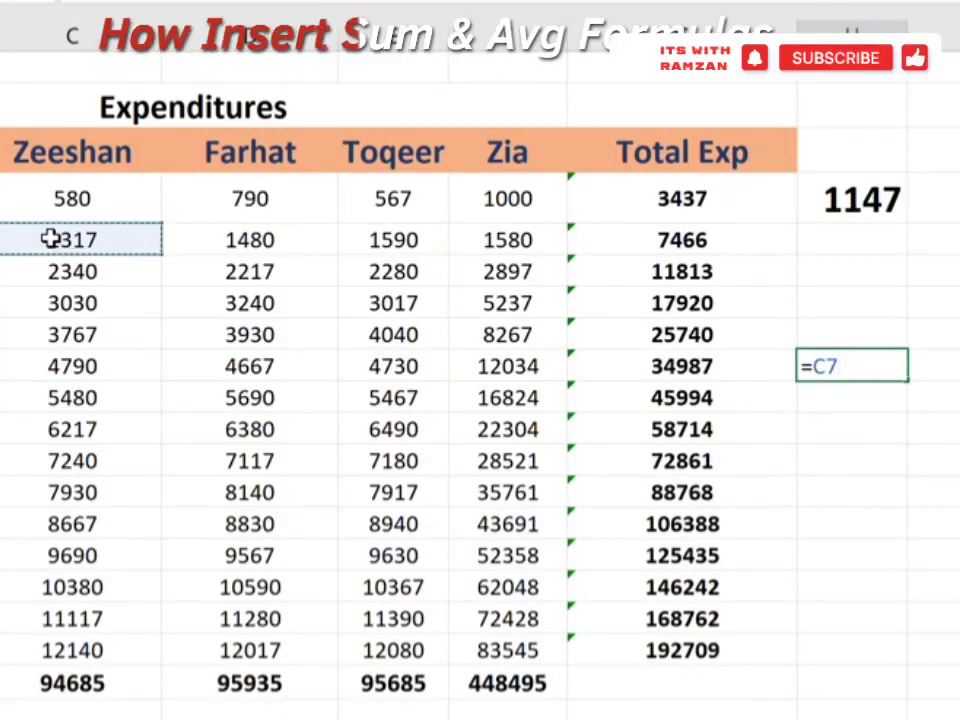
type("+")
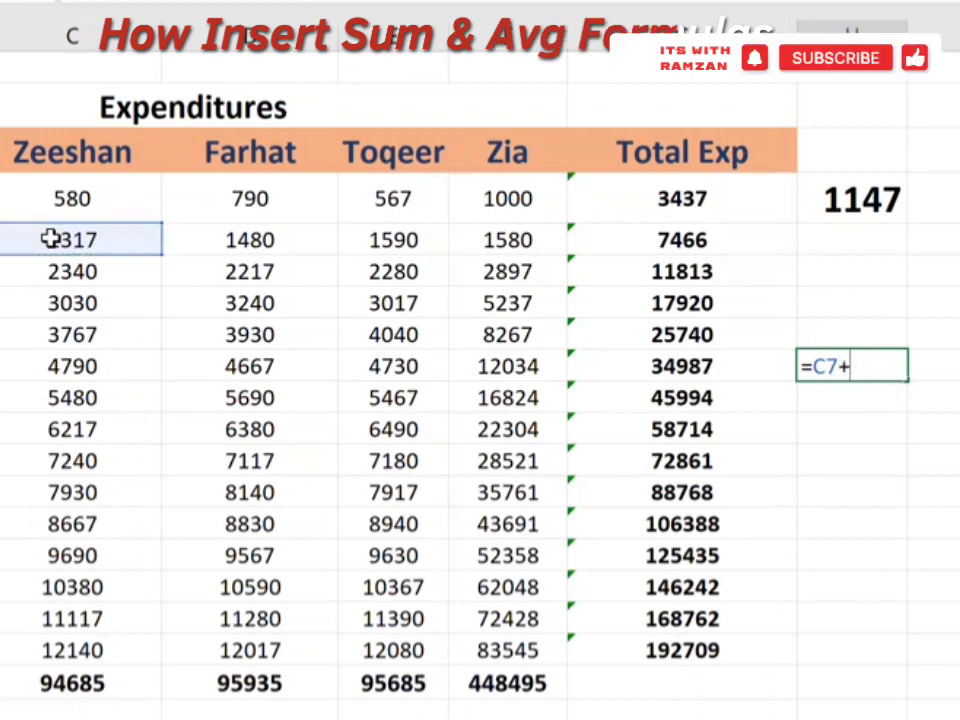
left_click(230, 432)
type("+")
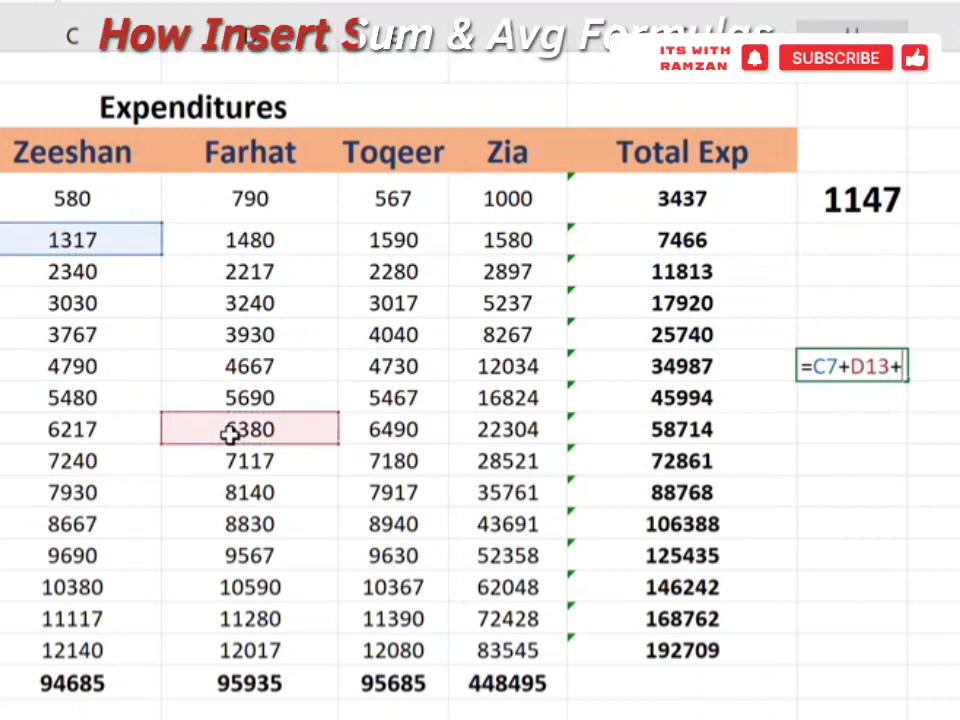
left_click(545, 251)
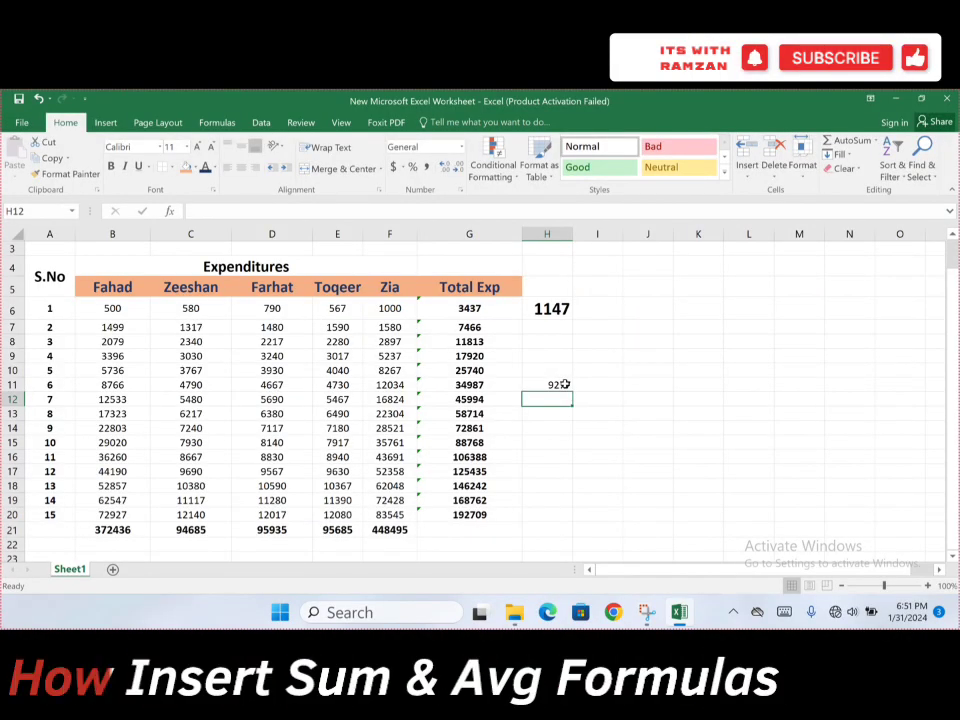
left_click(564, 384)
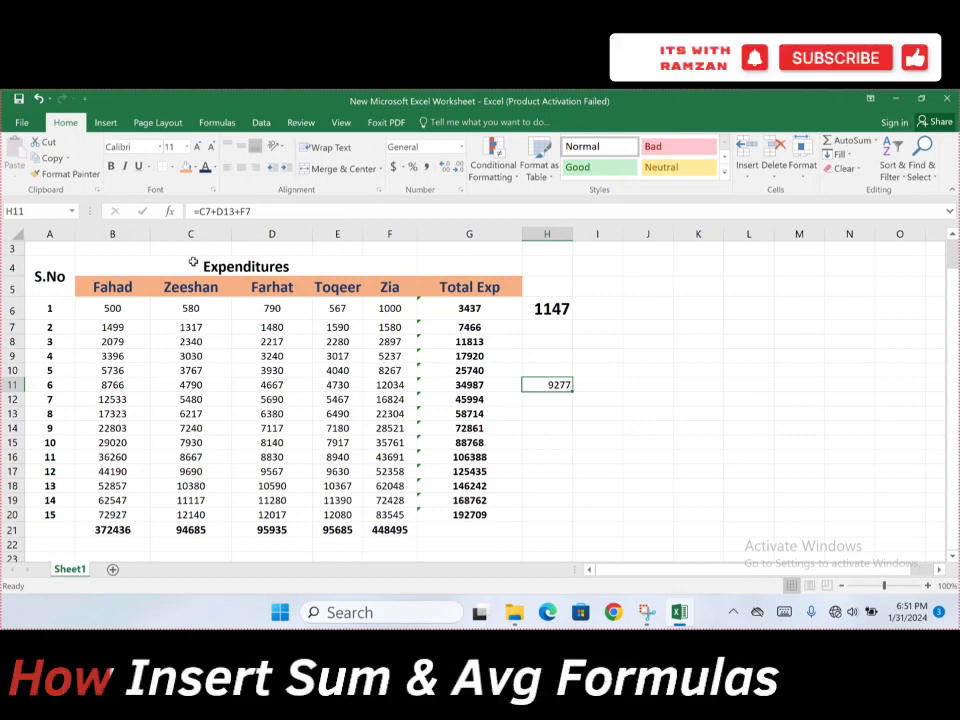
left_click(201, 341)
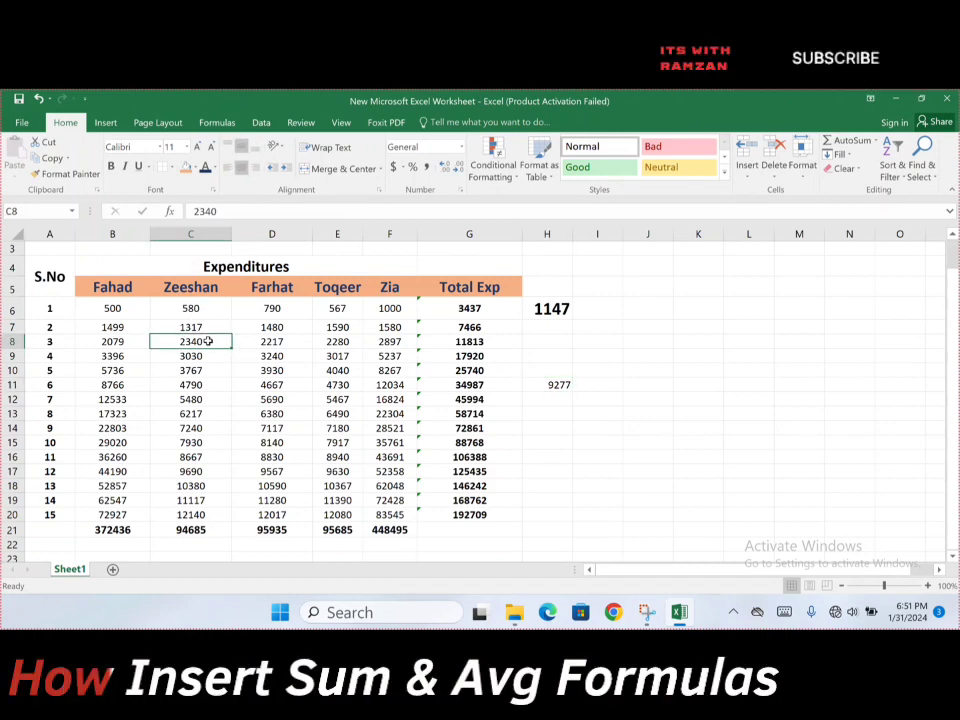
Inspect the formula in H11 and trace its references D13 and F7 by their columns and rows.
left_click(543, 384)
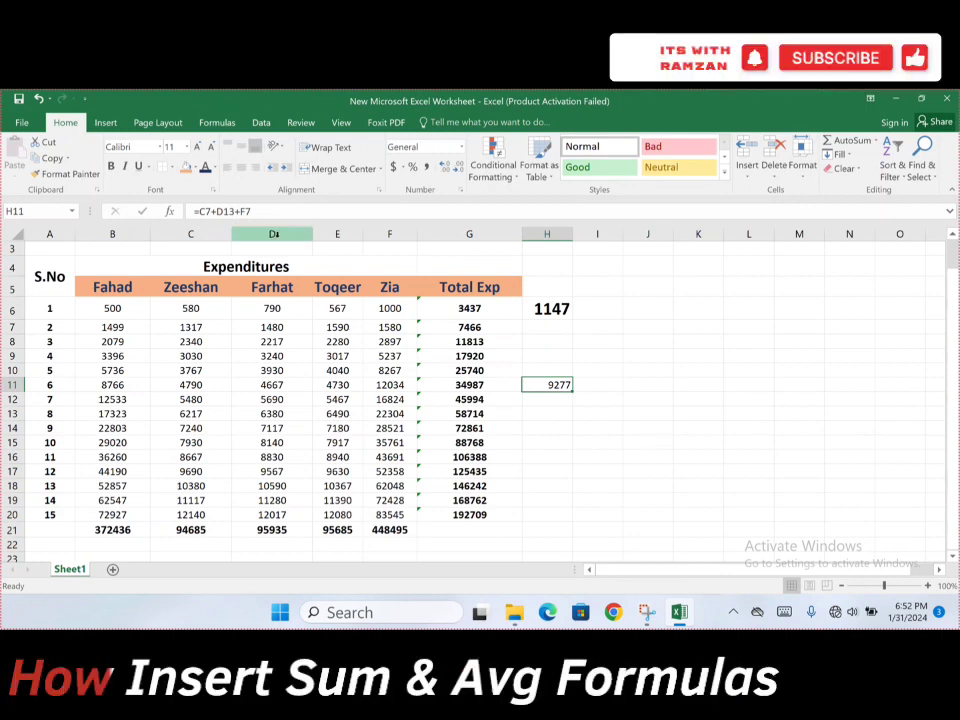
left_click_drag(268, 248, 272, 550)
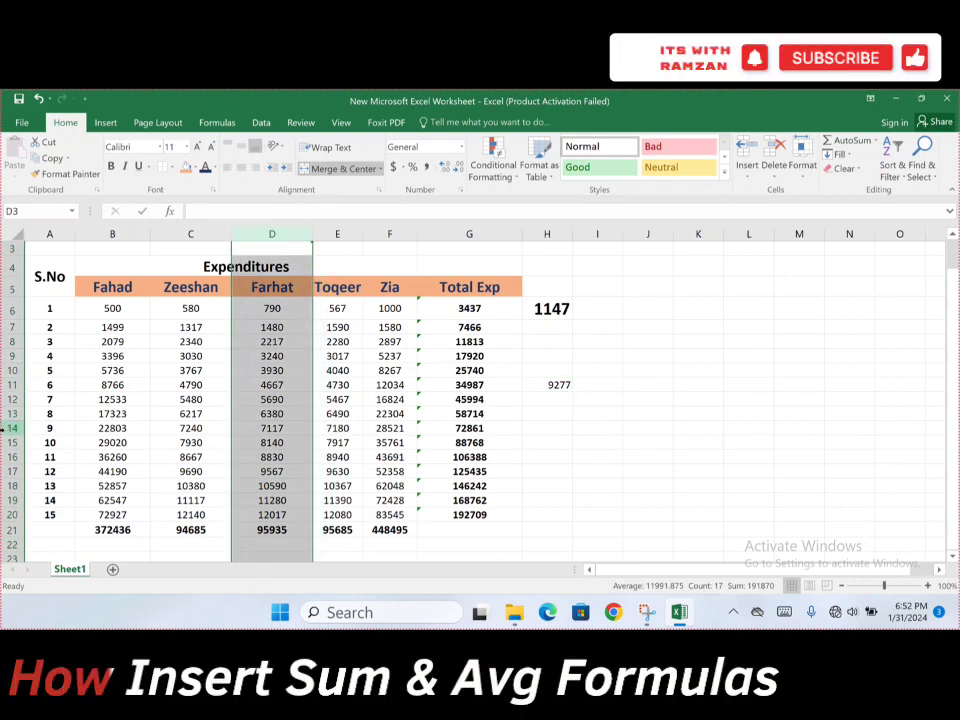
left_click(10, 413)
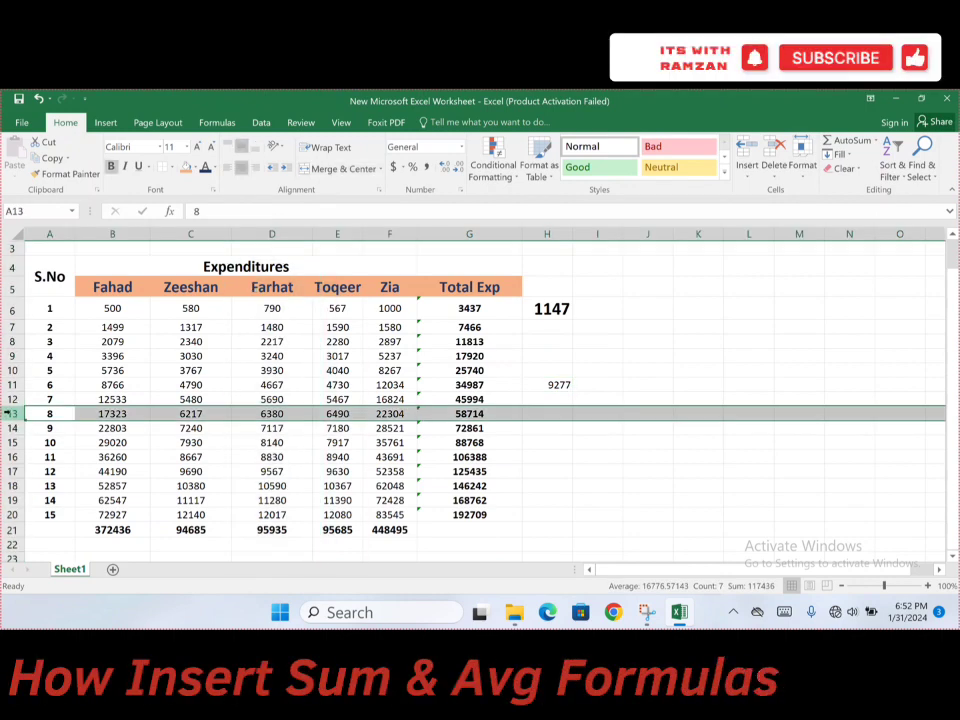
double_click(280, 414)
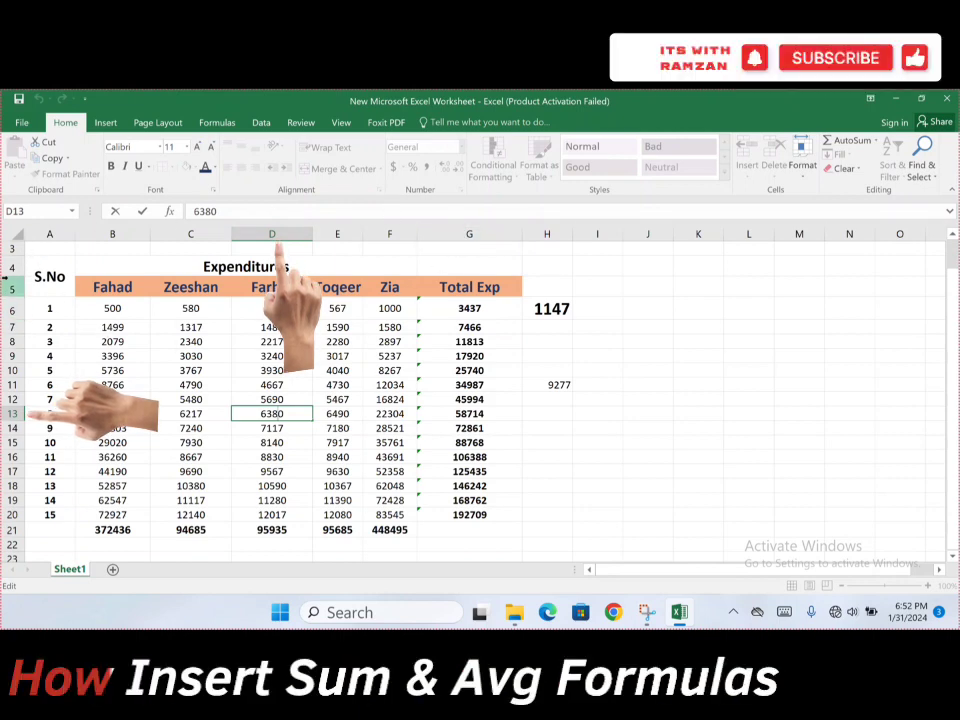
left_click(564, 441)
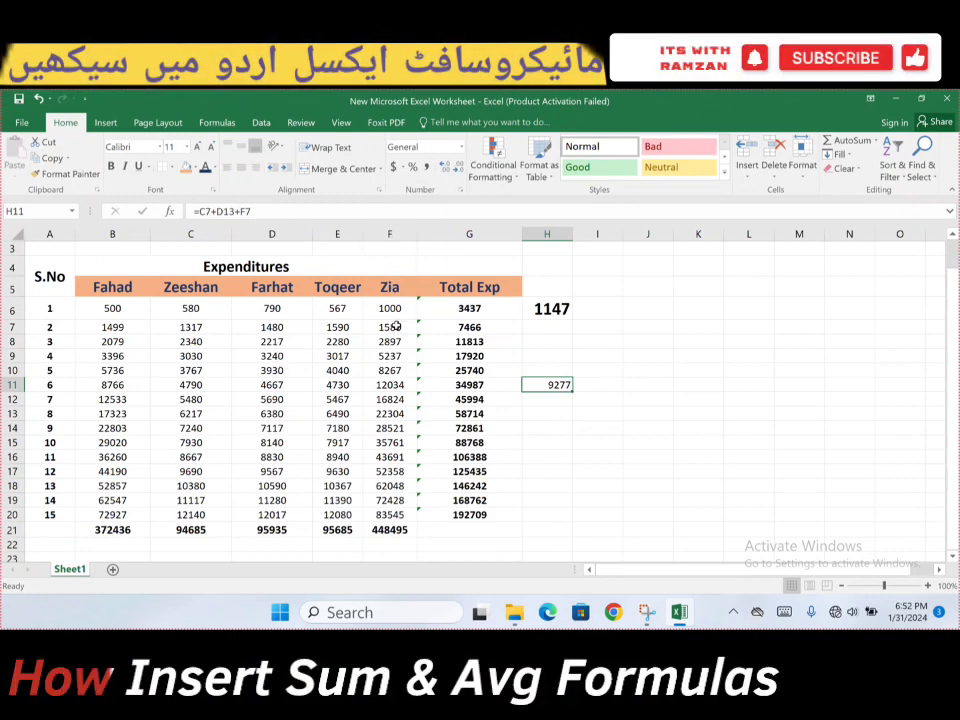
left_click(16, 326)
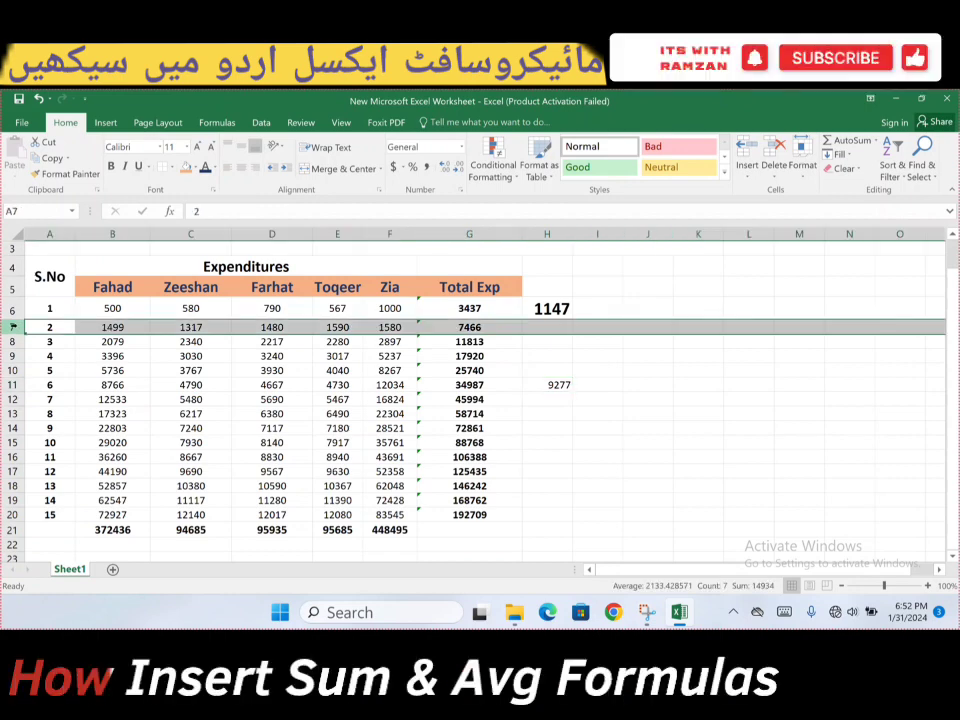
left_click(383, 327)
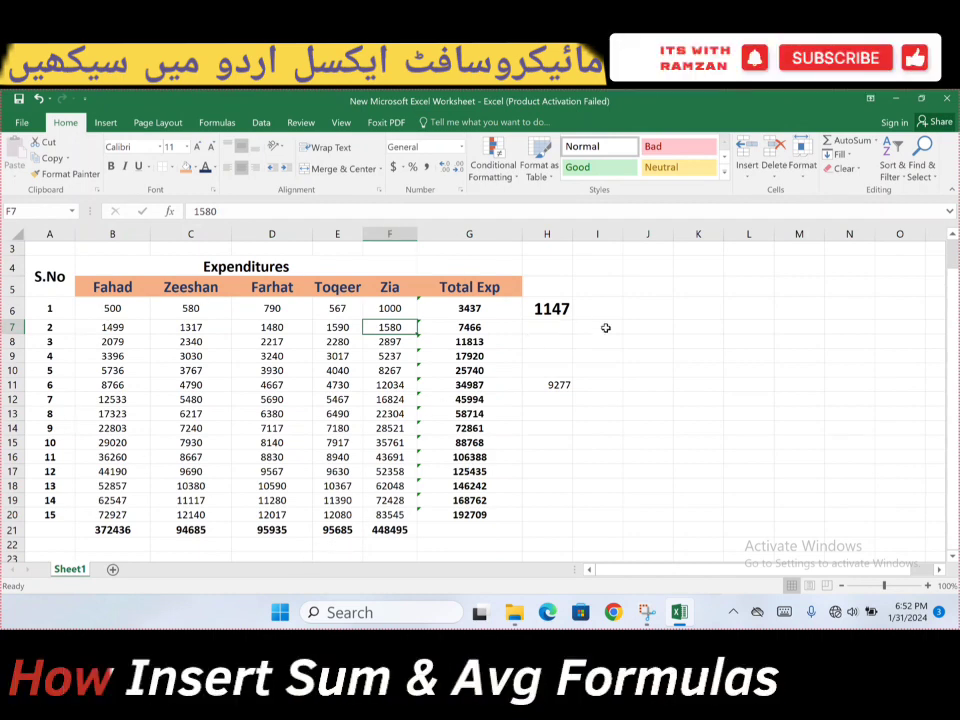
Total the Total Exp column in G21 with AutoSum over G6:G20 and apply the comma number style.
left_click(487, 527)
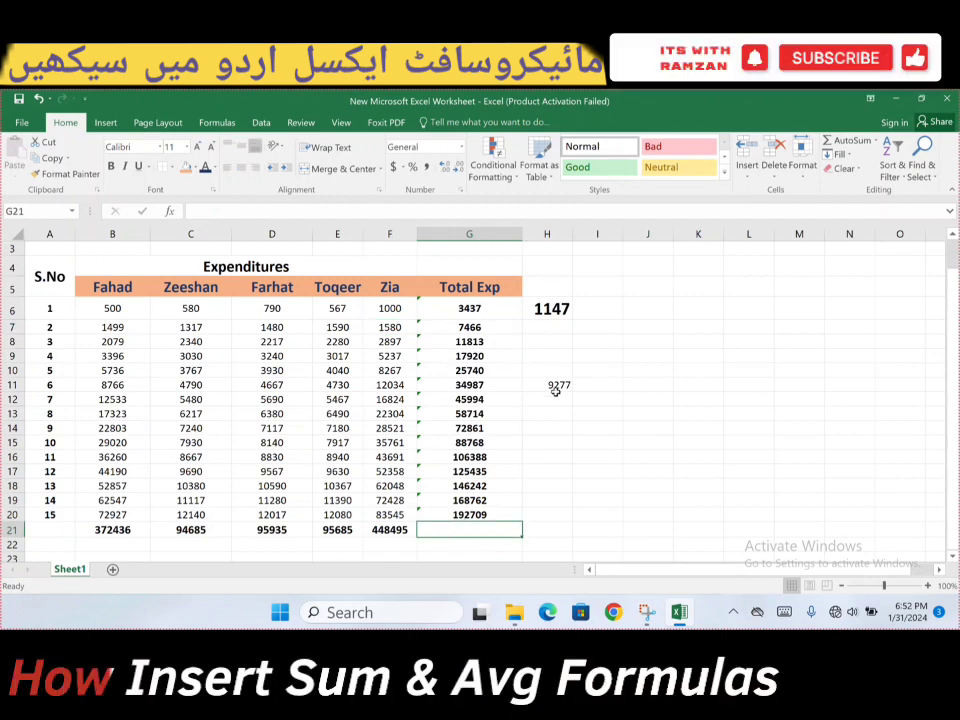
left_click(850, 141)
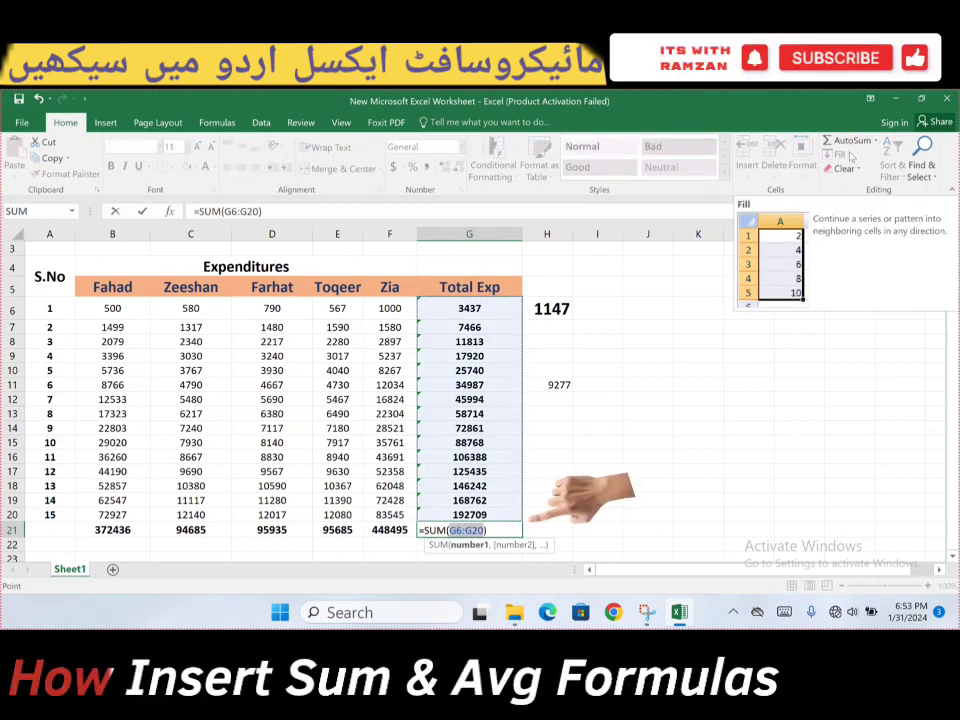
key("Return")
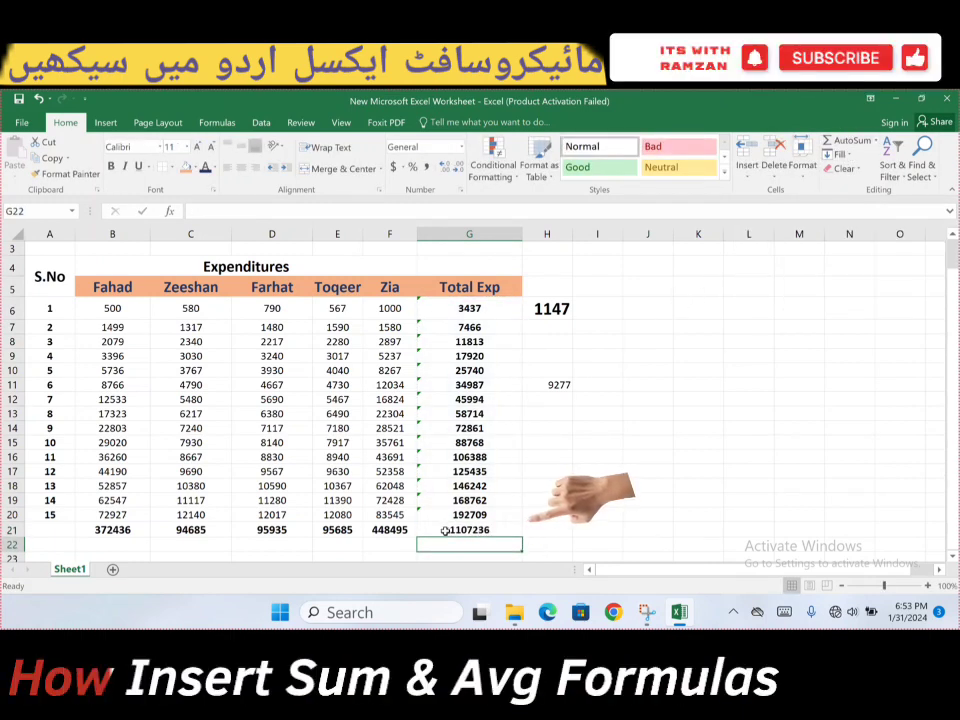
left_click(440, 530)
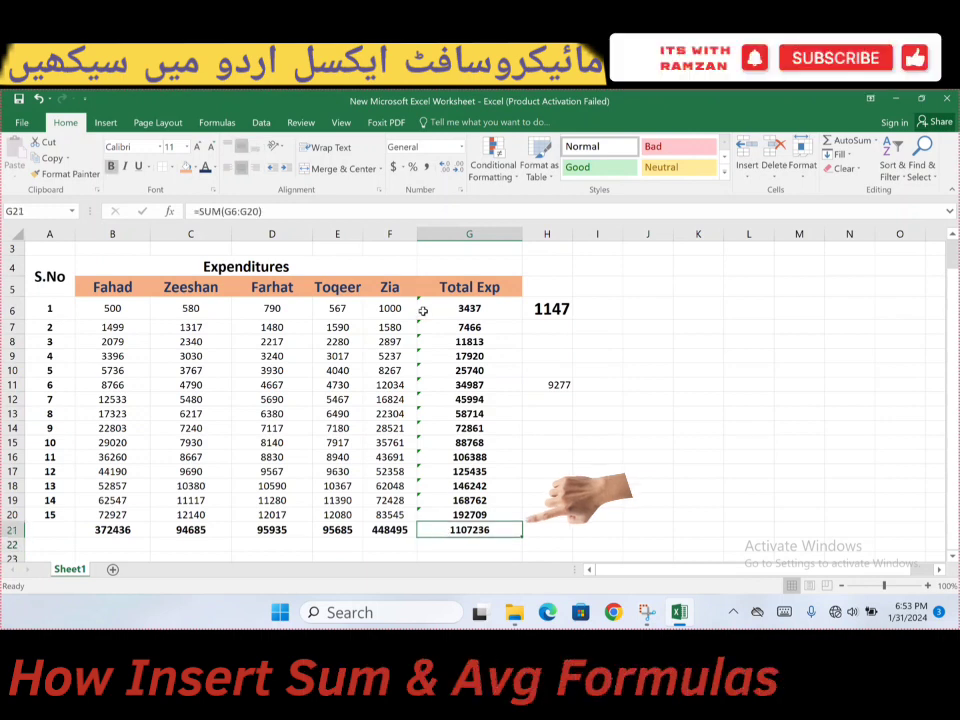
left_click(427, 168)
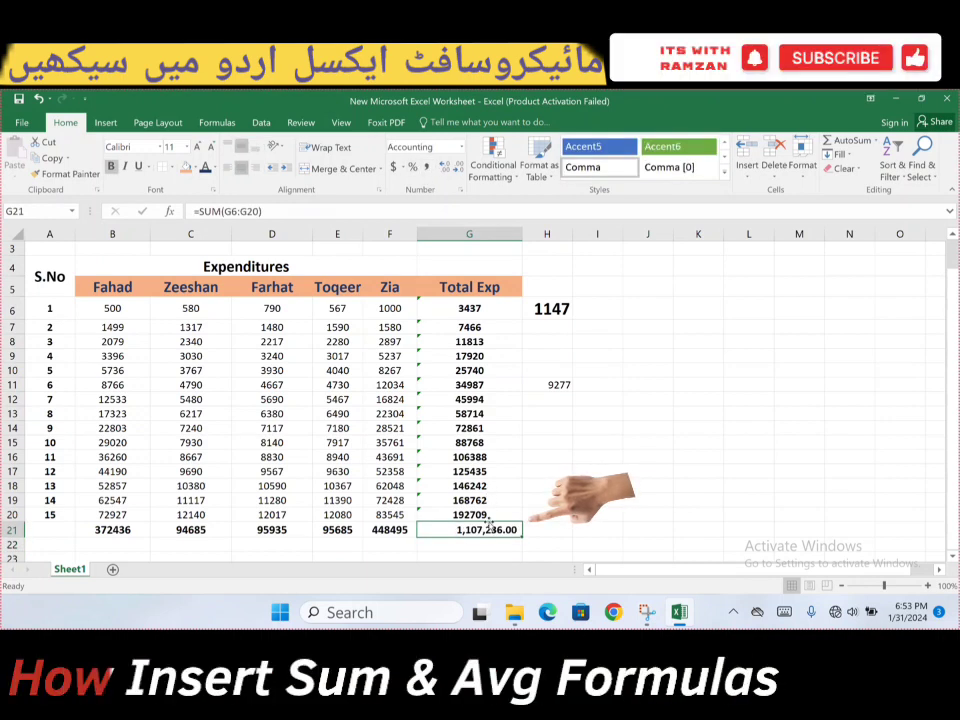
Enter =SUM(B21:F21) in G22 to add up the column totals, and apply the comma number style.
scroll(490, 486, "down", 1)
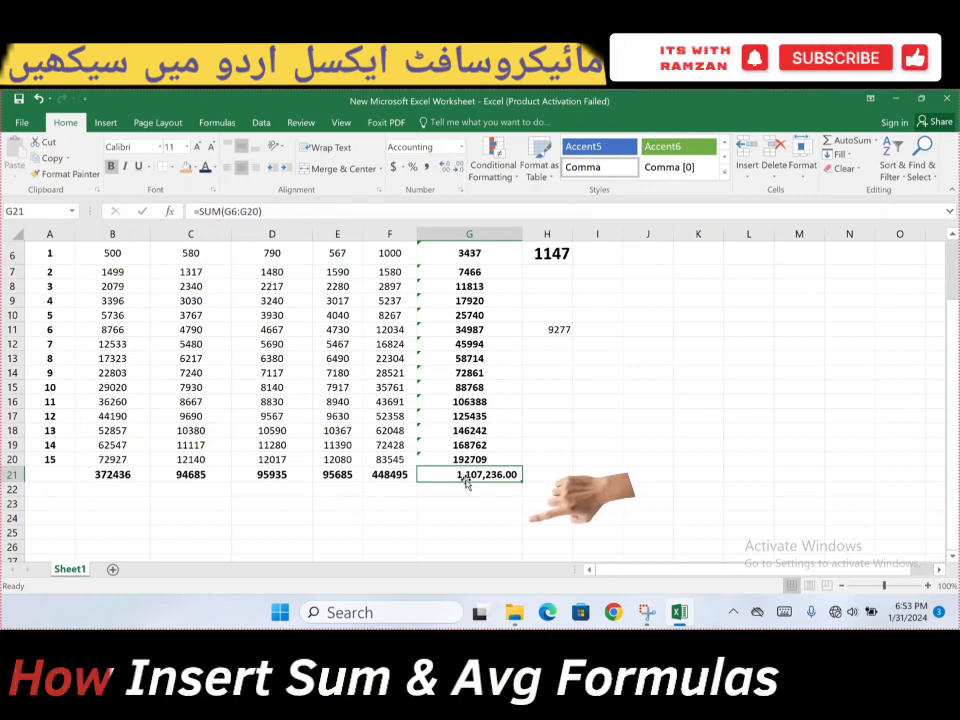
scroll(466, 483, "down", 1)
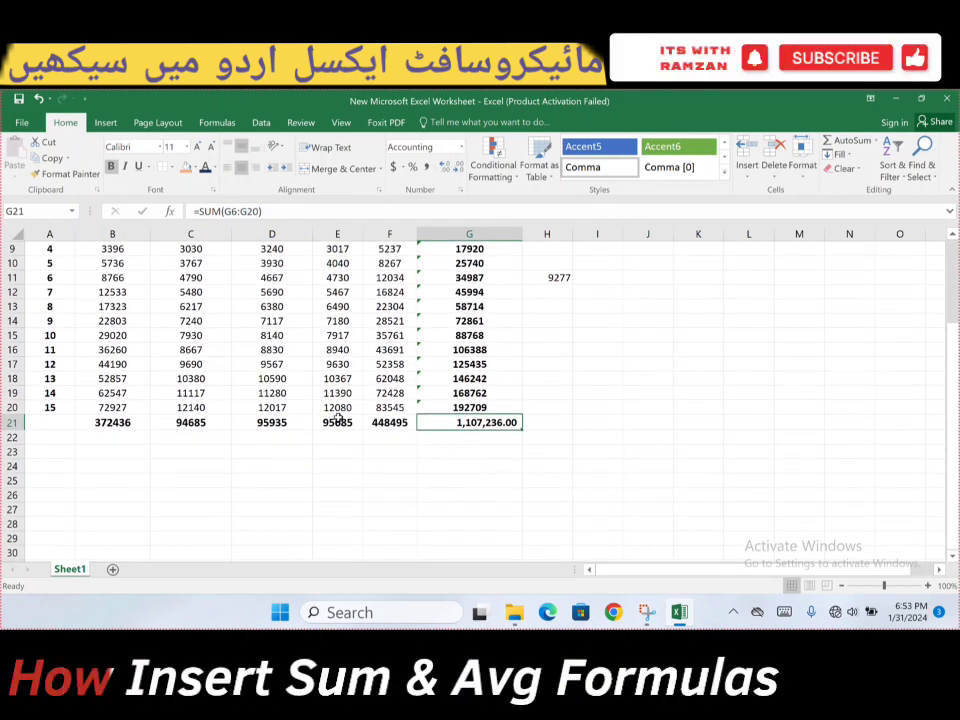
scroll(343, 418, "up", 3)
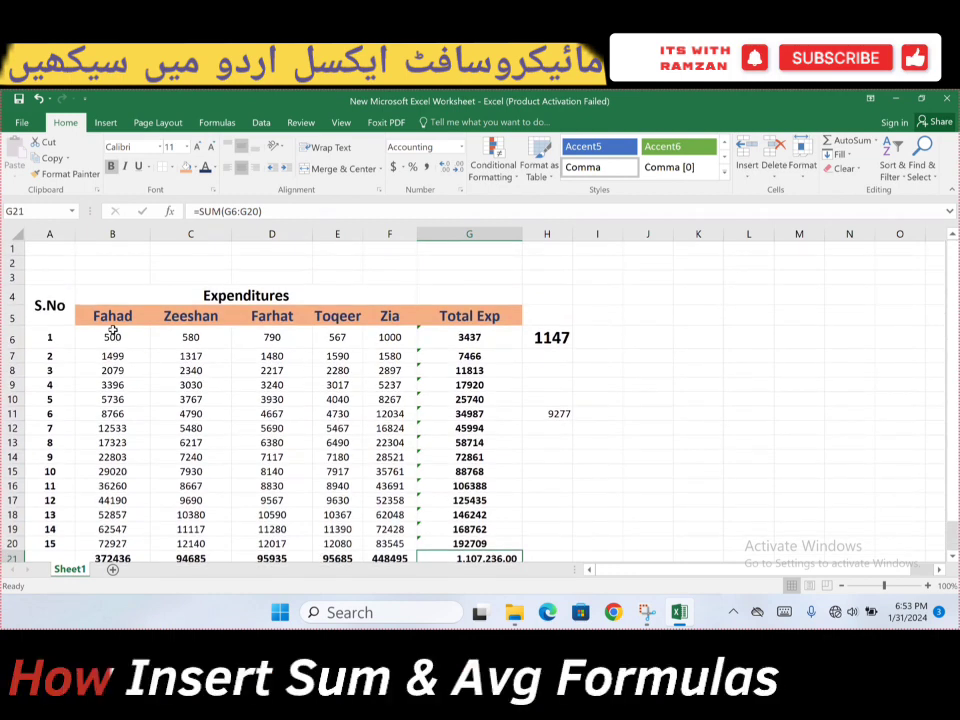
scroll(113, 333, "down", 1)
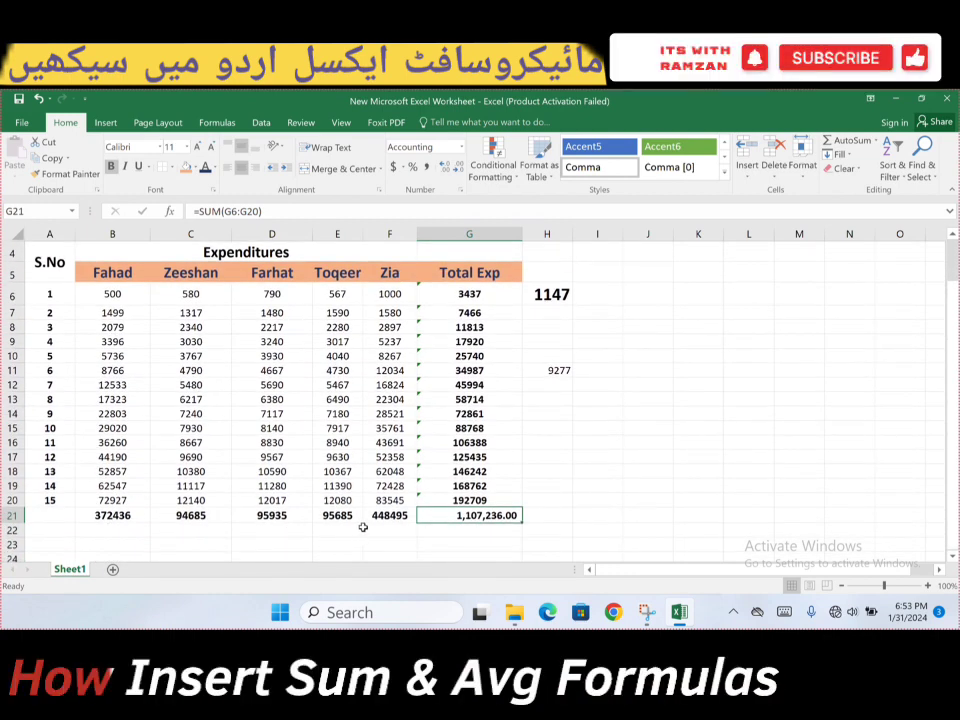
left_click(450, 529)
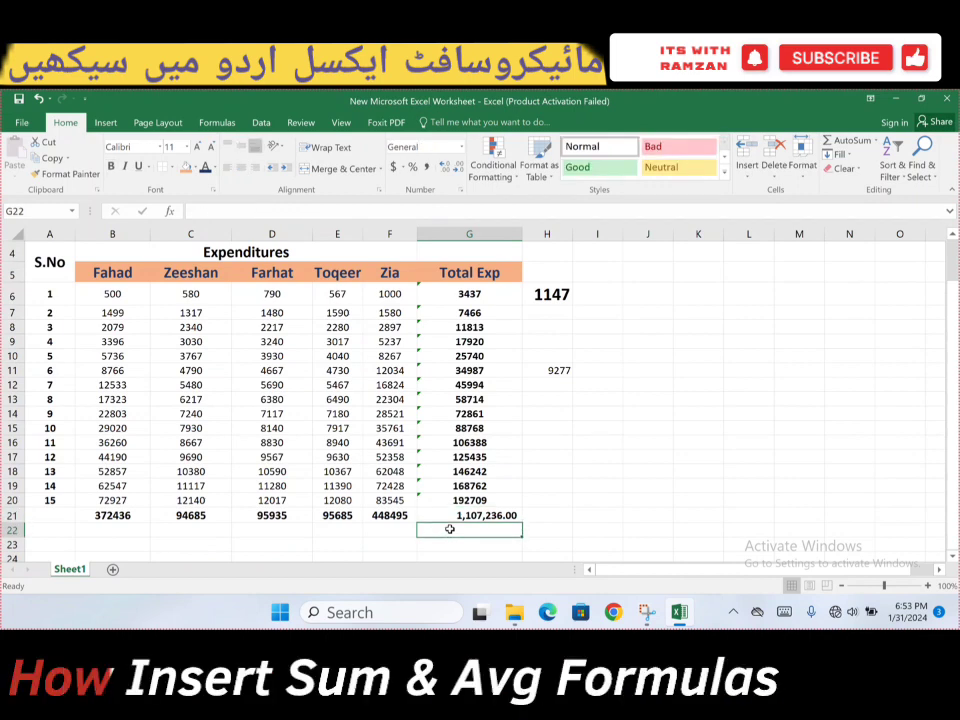
type("=")
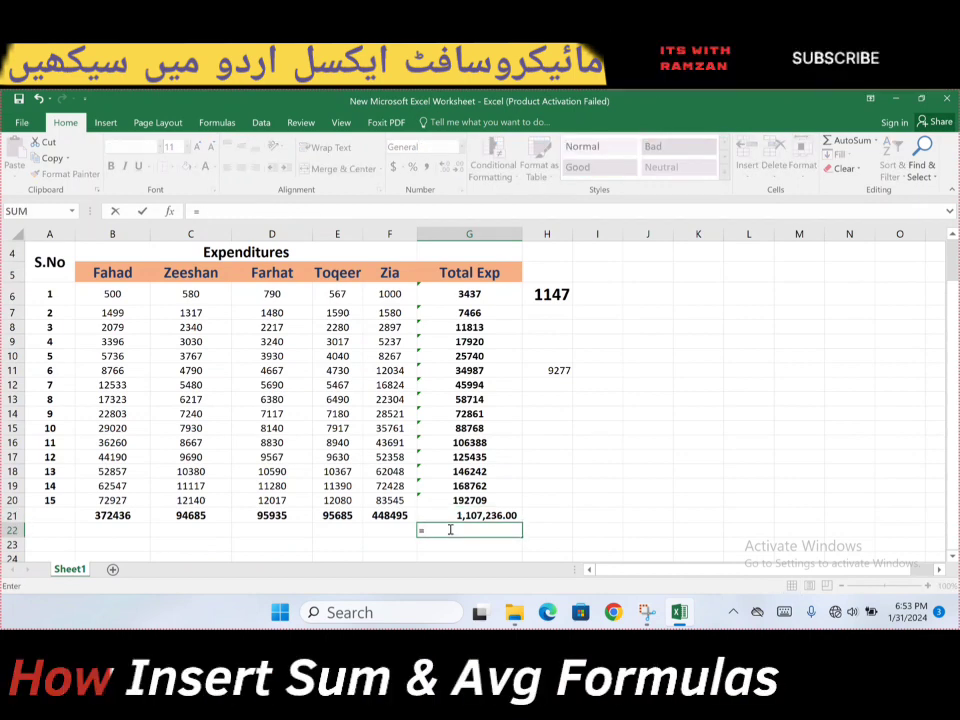
type("sum(")
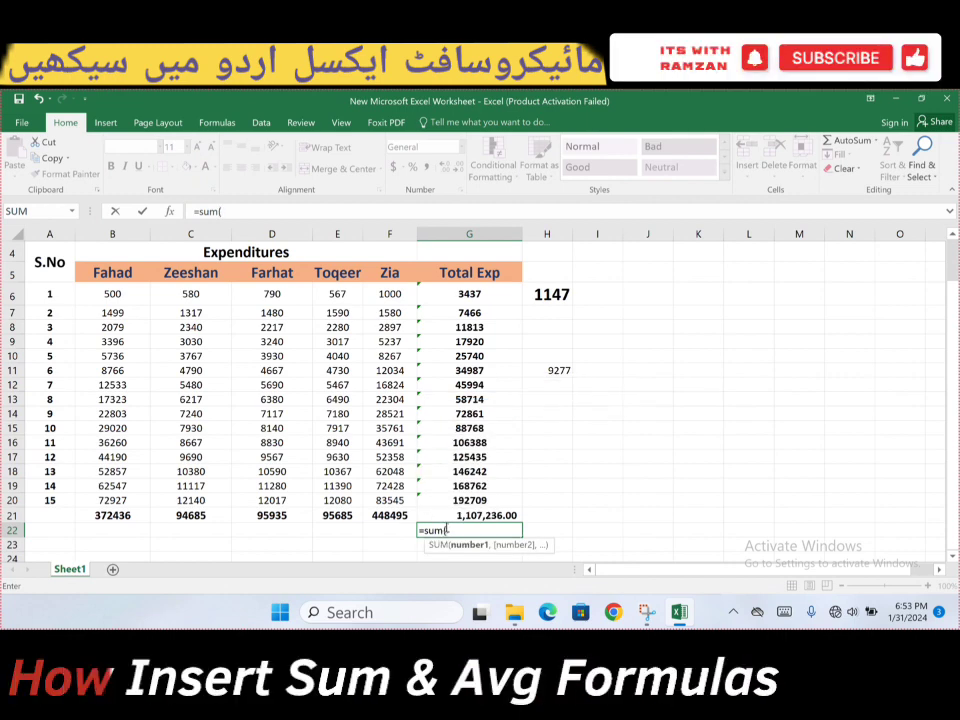
left_click_drag(112, 515, 388, 512)
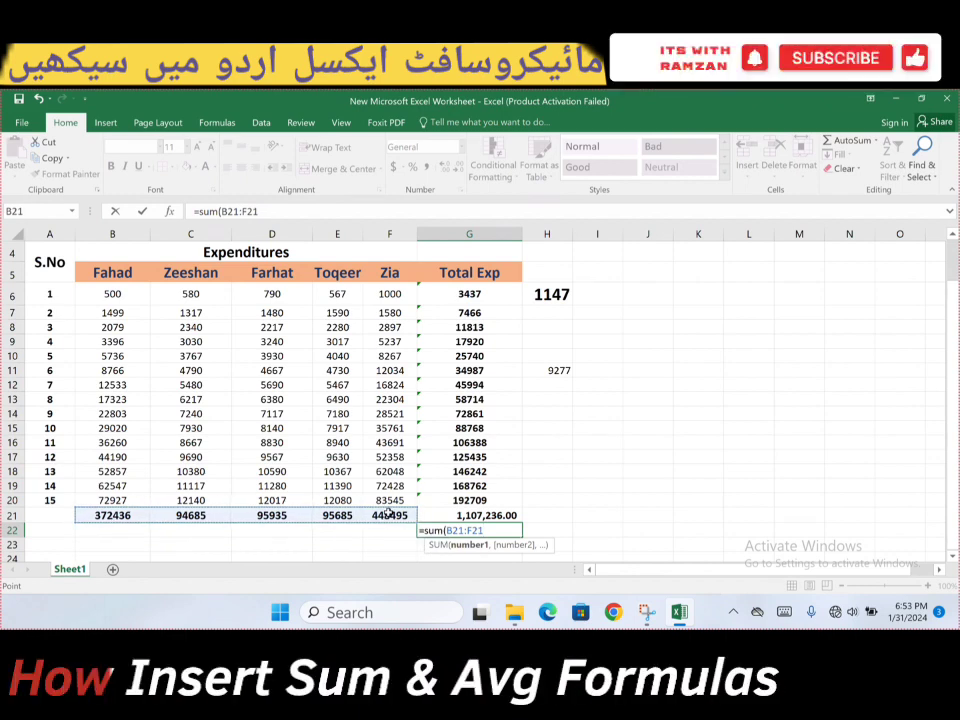
type(")")
key("Return")
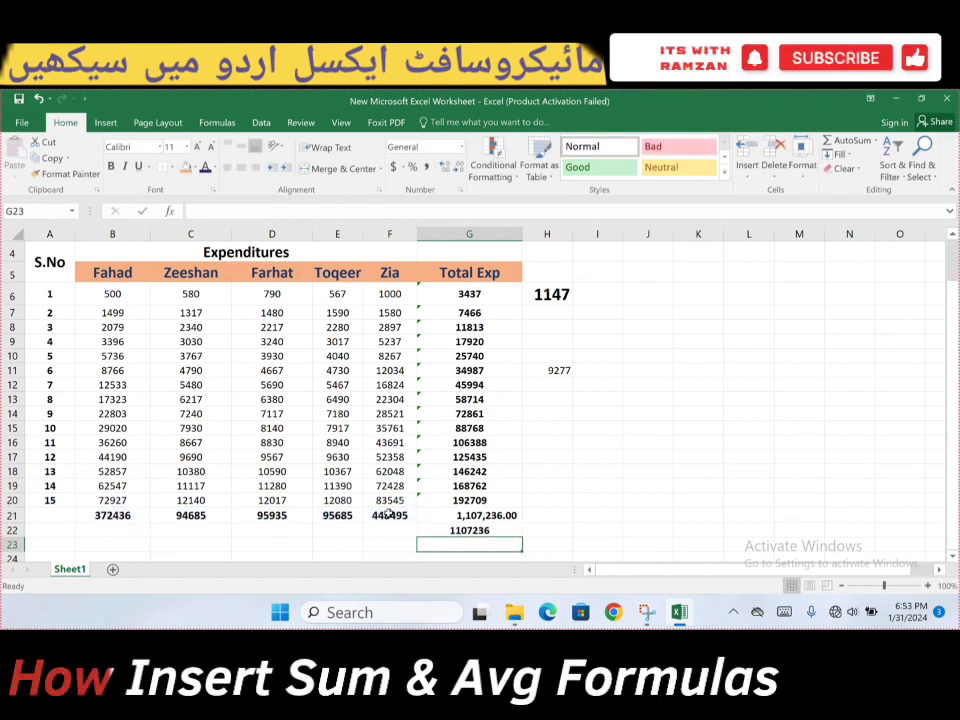
left_click(478, 530)
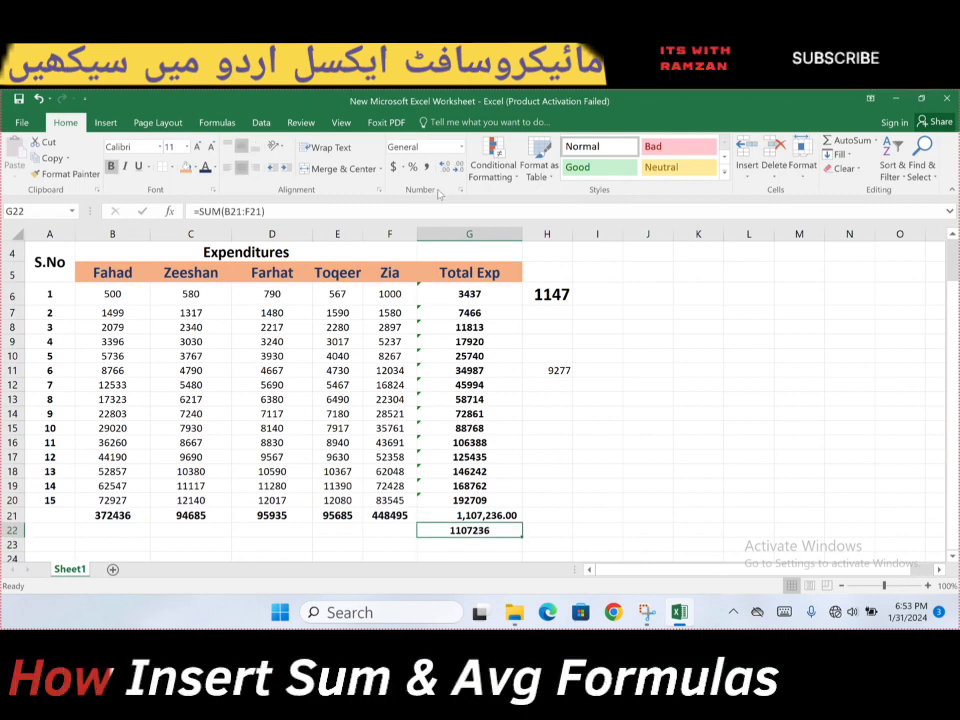
left_click(426, 167)
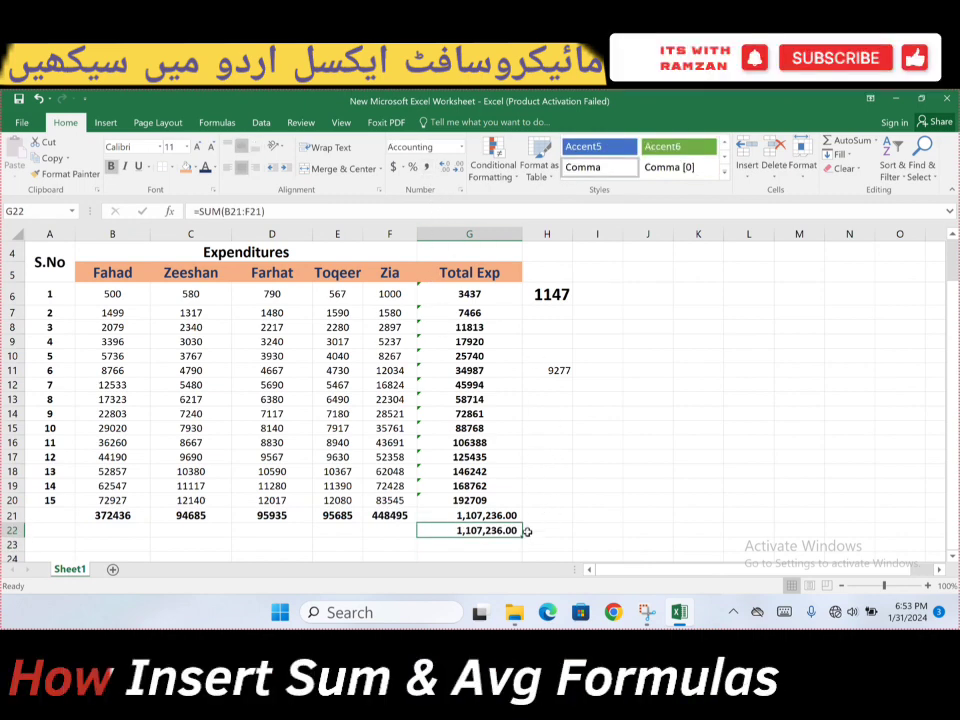
Compare the ranges summed by the formulas in G22 and G21, leaving both formulas as they are.
double_click(485, 530)
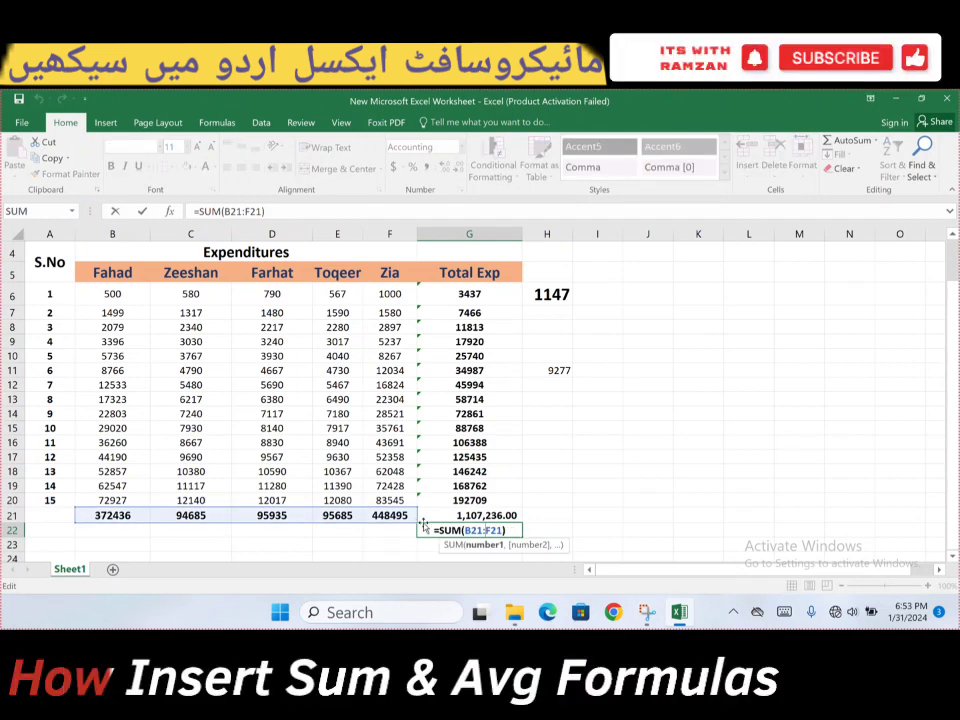
key("Escape")
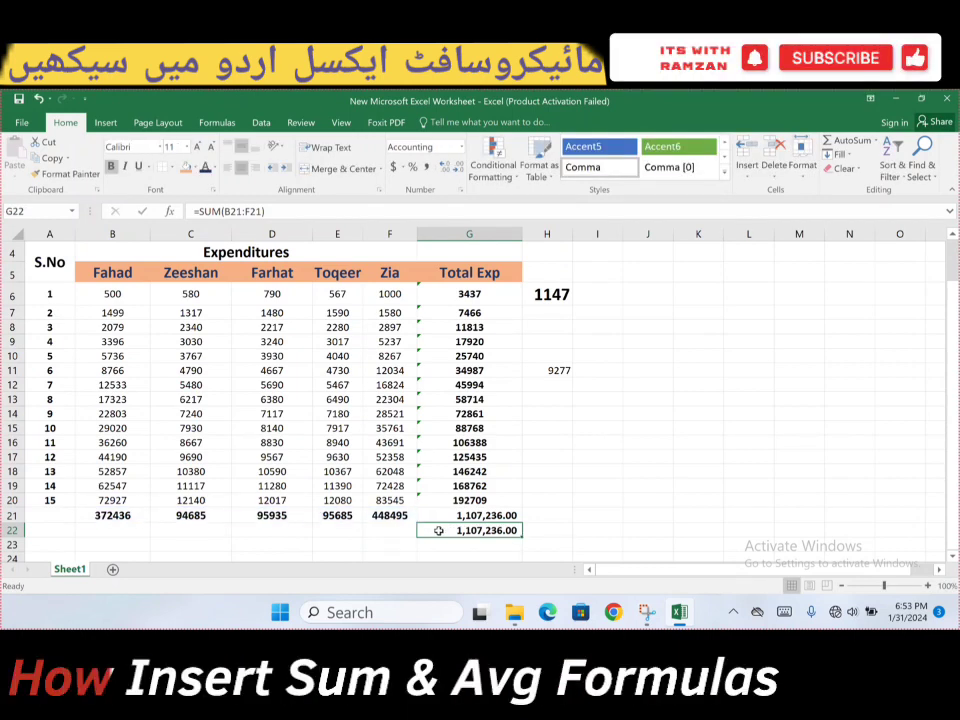
left_click(468, 516)
double_click(470, 515)
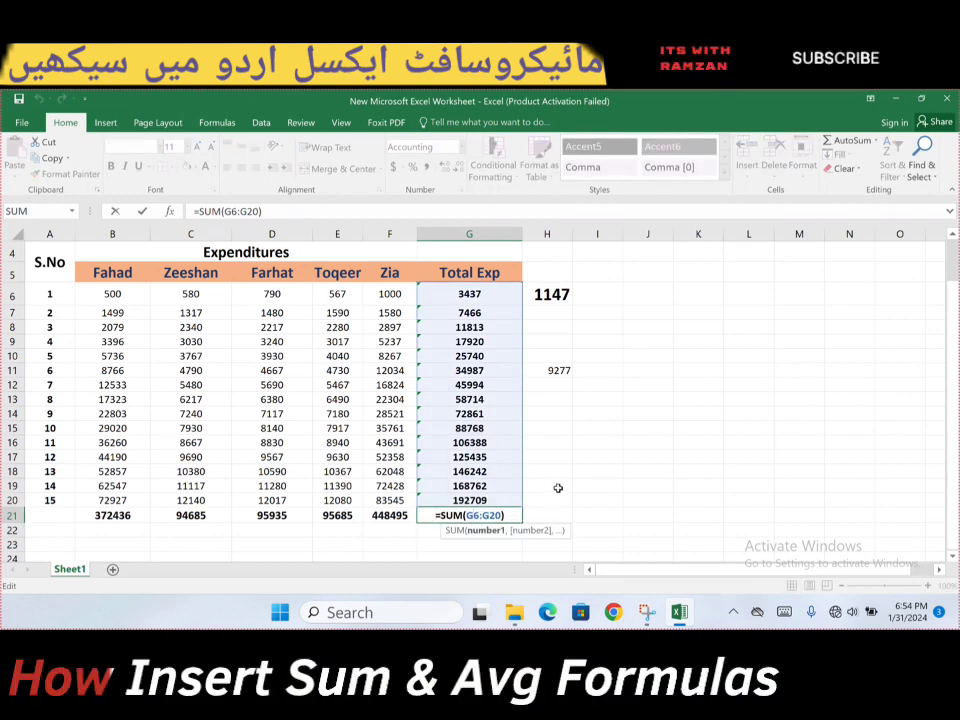
key("ctrl+Return")
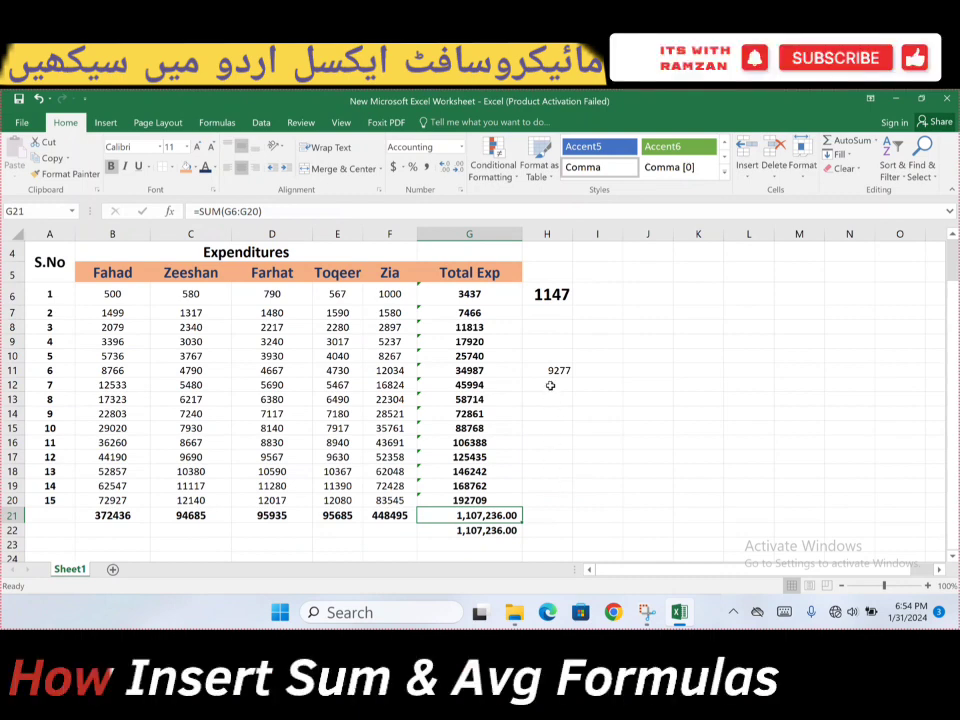
Clear the contents of H5:H22 and enter the header Avg in H5.
left_click_drag(553, 279, 536, 531)
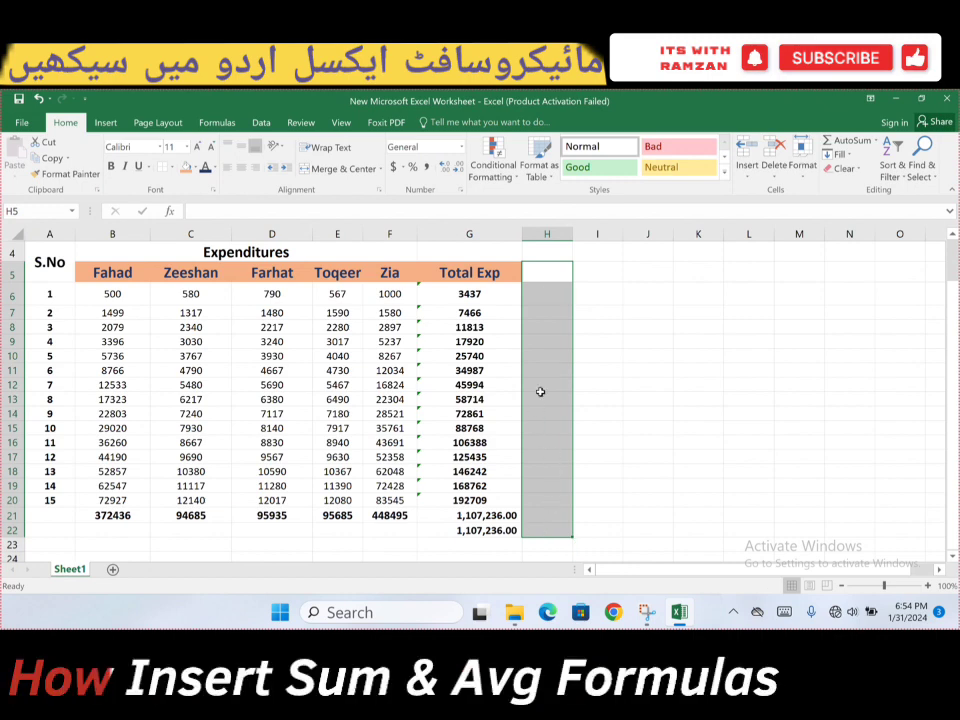
left_click(556, 276)
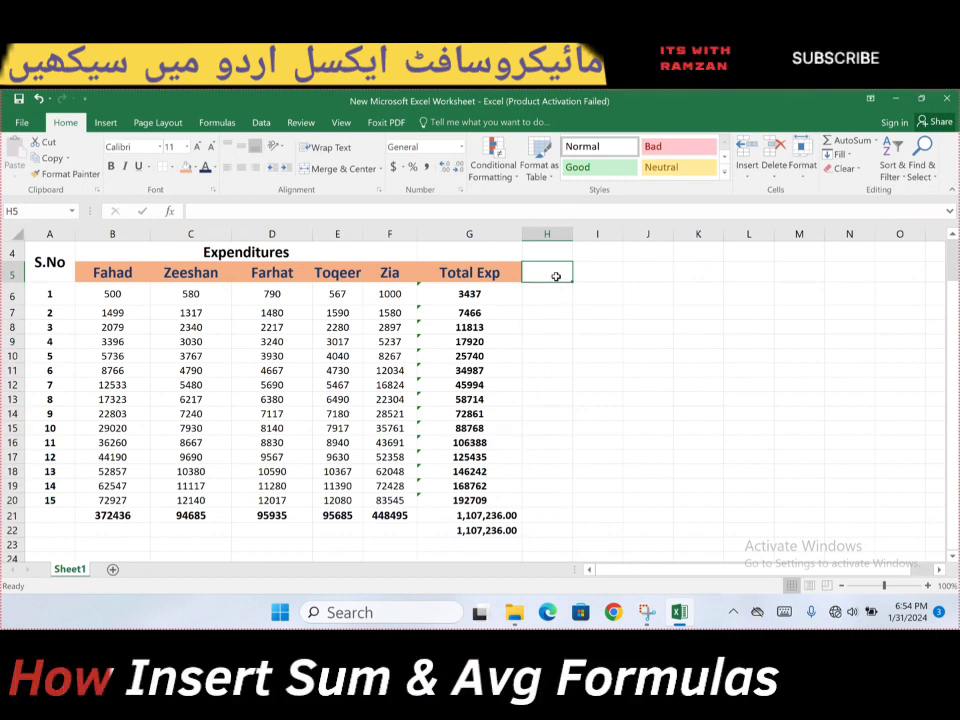
type("Avg")
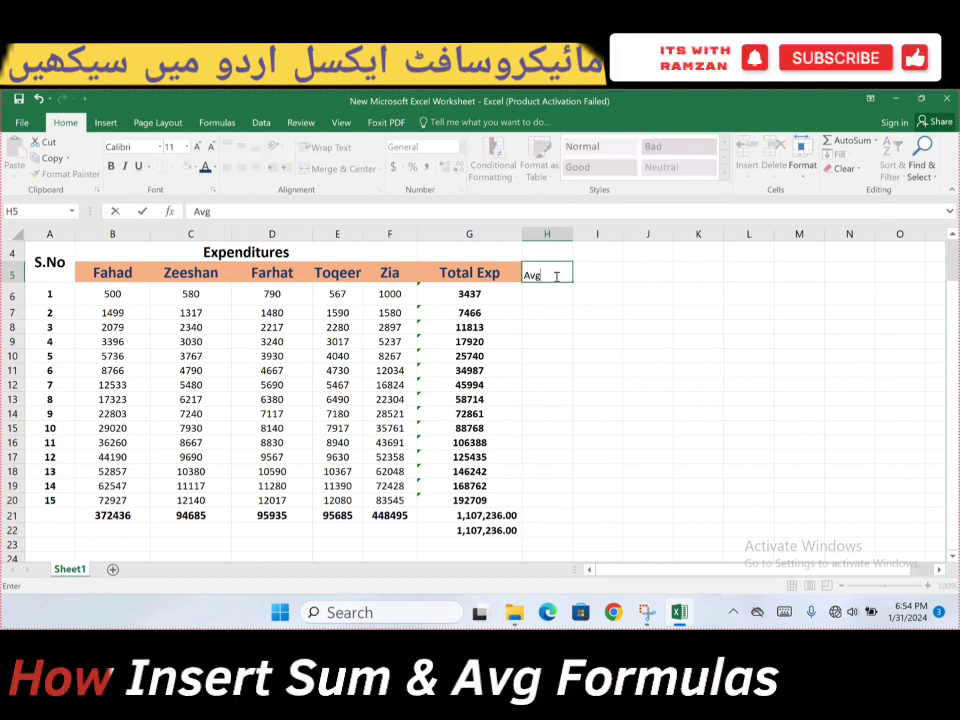
left_click(598, 321)
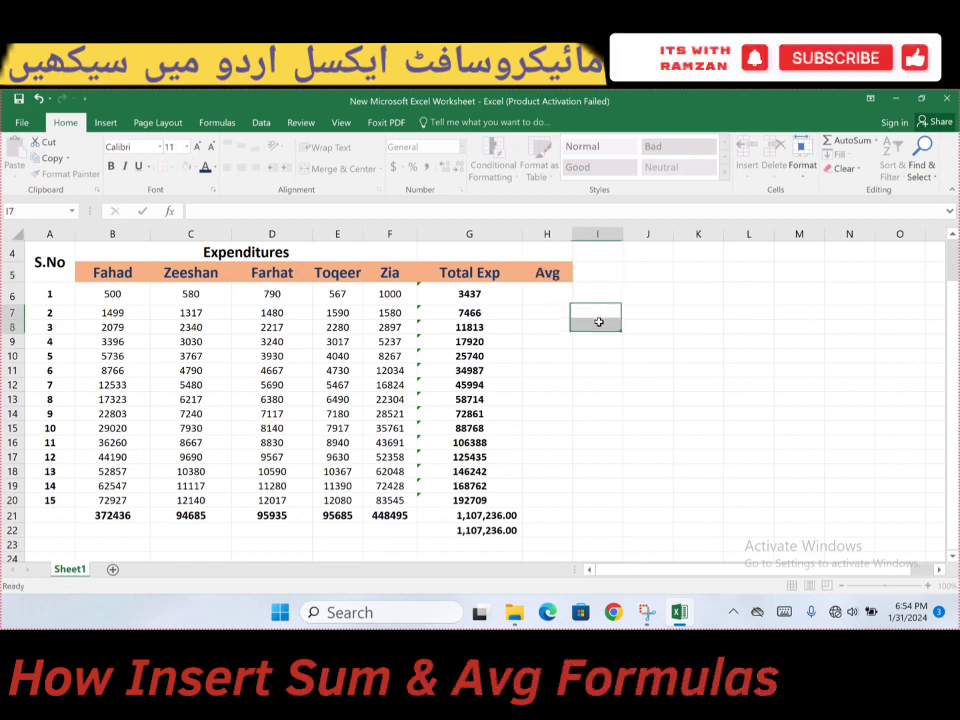
Widen column H slightly and select H6, the first cell under the Avg header.
left_click(558, 272)
left_click_drag(580, 238, 607, 238)
left_click_drag(579, 287, 573, 519)
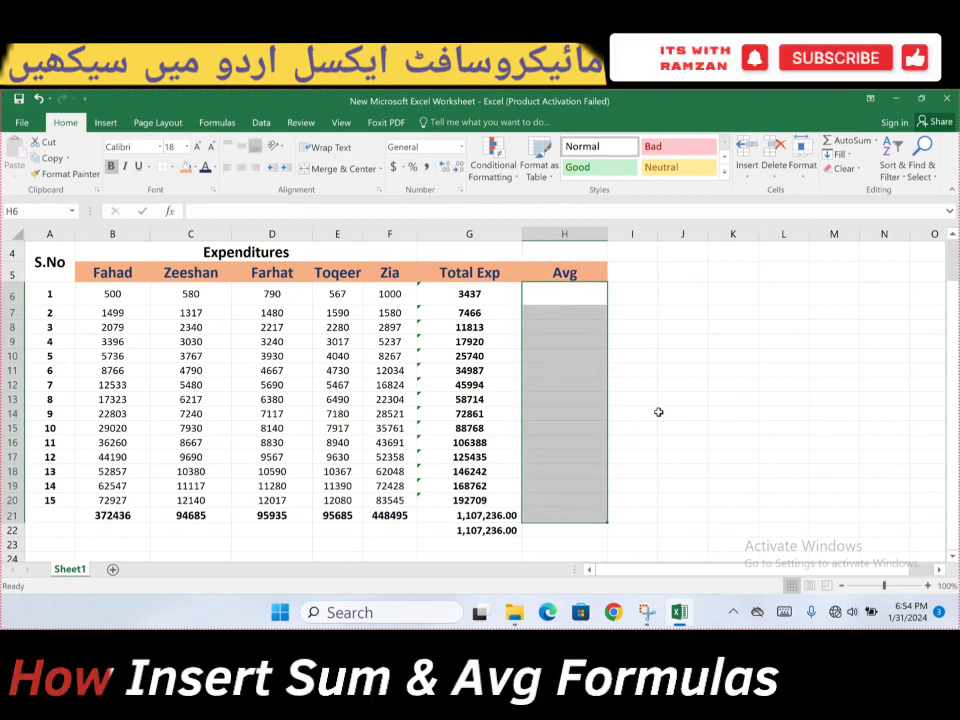
left_click(682, 384)
left_click(567, 292)
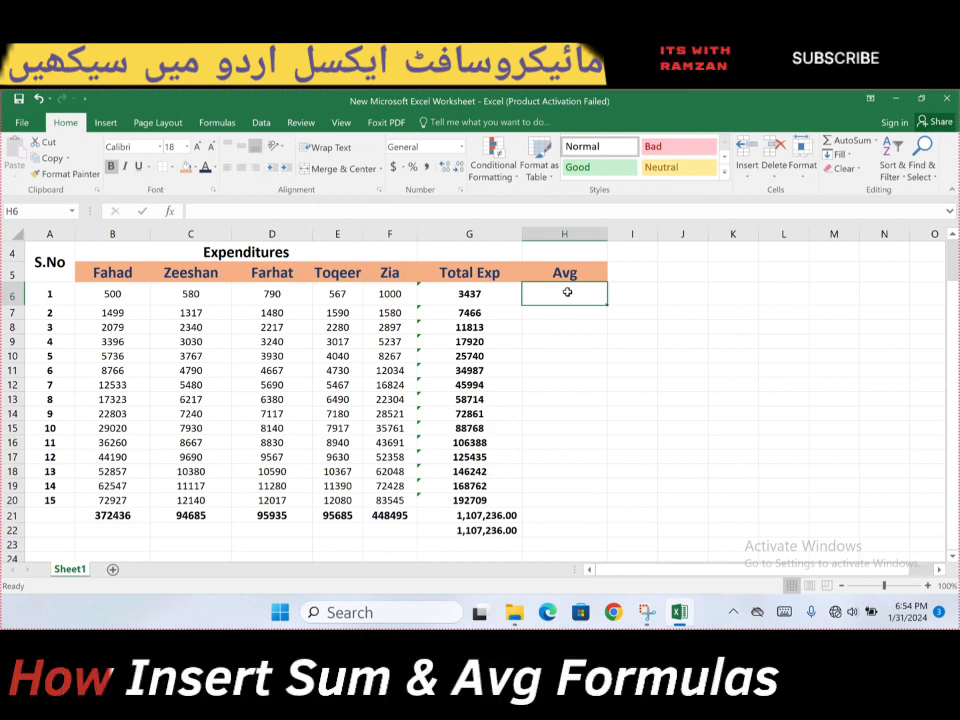
Replace the S.No header in the merged cell A4 with Date.
left_click(49, 266)
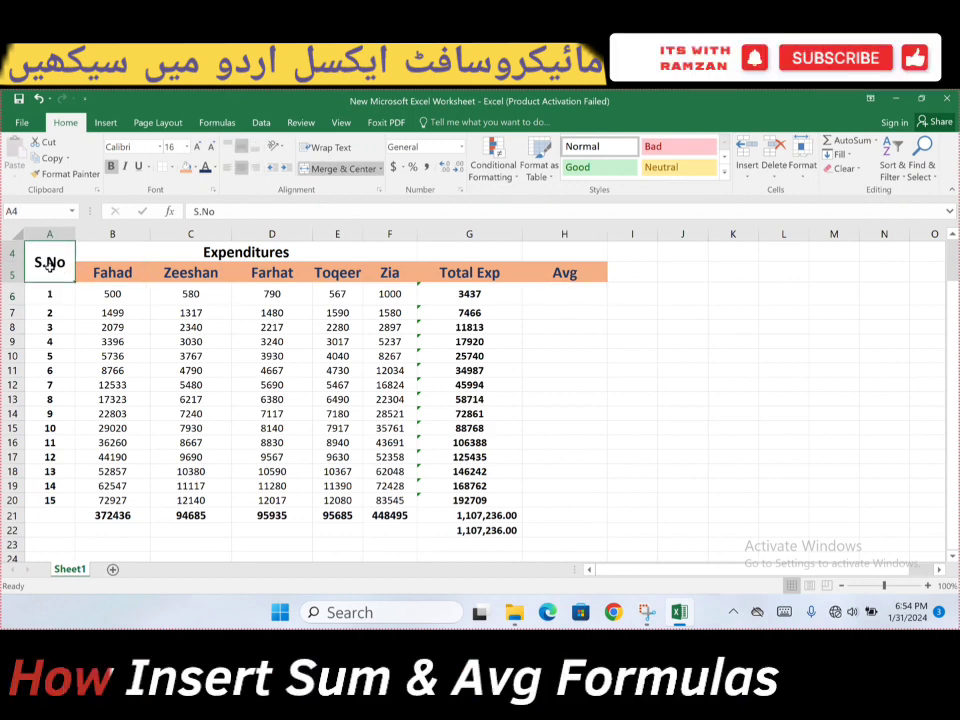
type("Date")
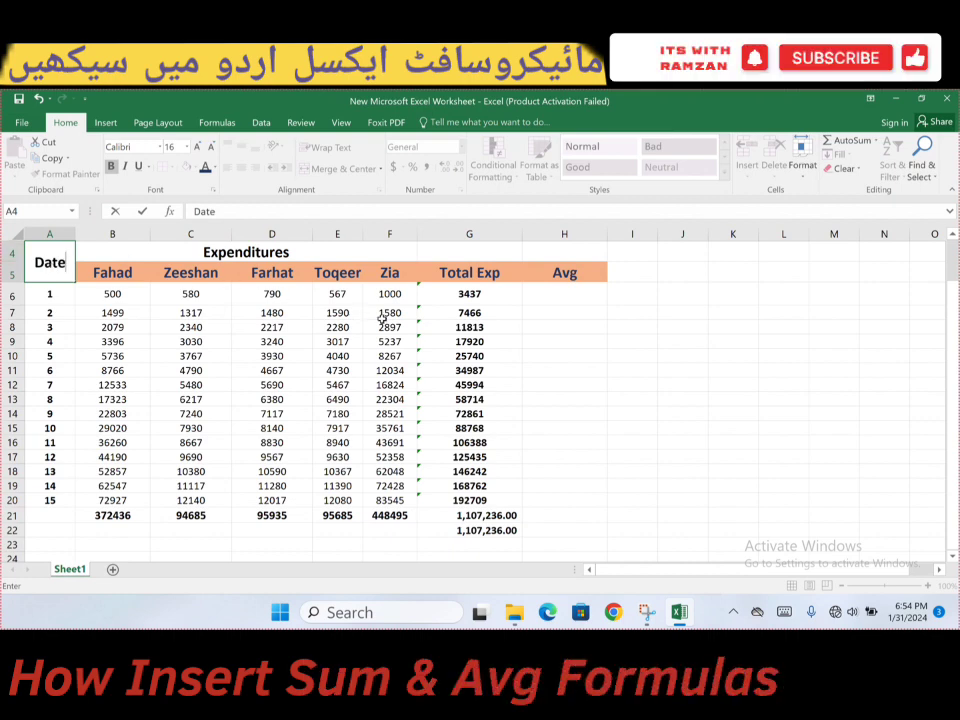
left_click(443, 316)
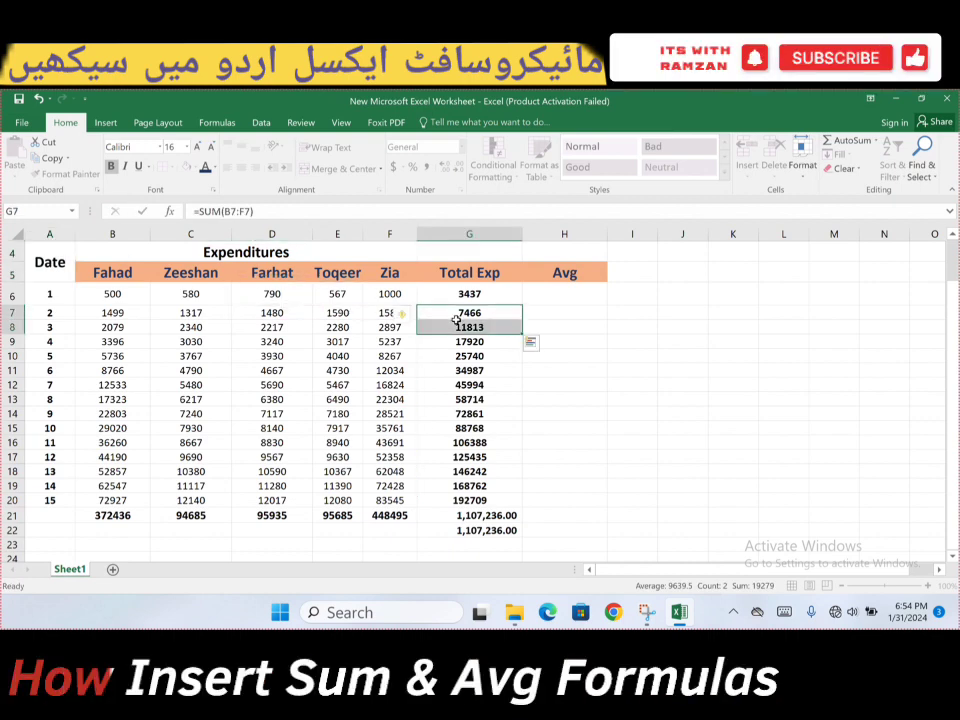
Insert the built-in Average function in H6 over the first row's expenses, B6:F6.
left_click(575, 296)
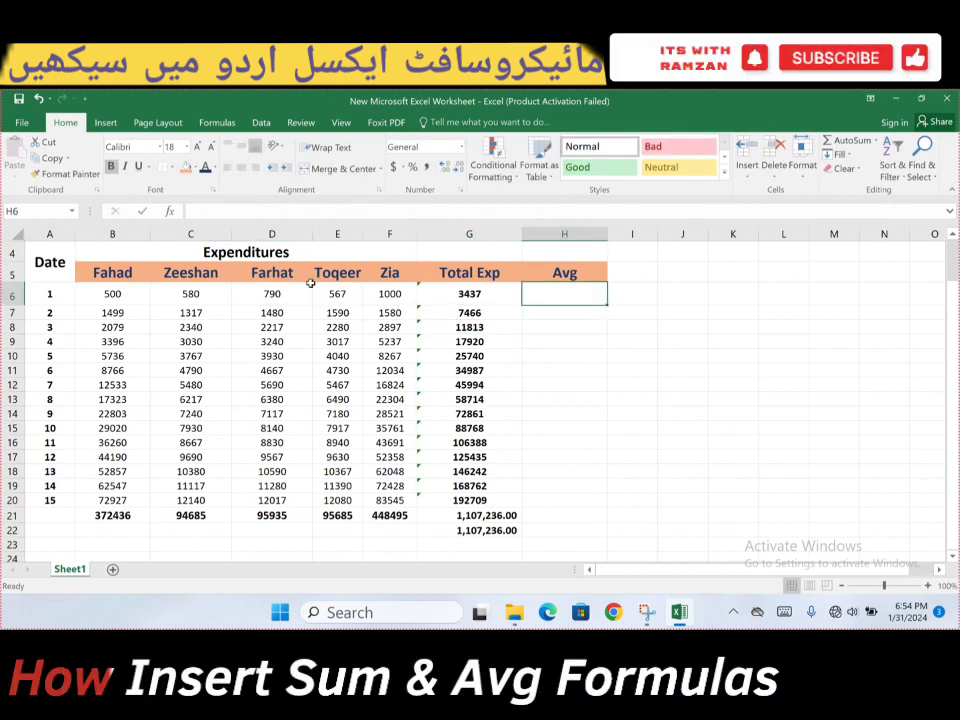
left_click_drag(104, 300, 405, 298)
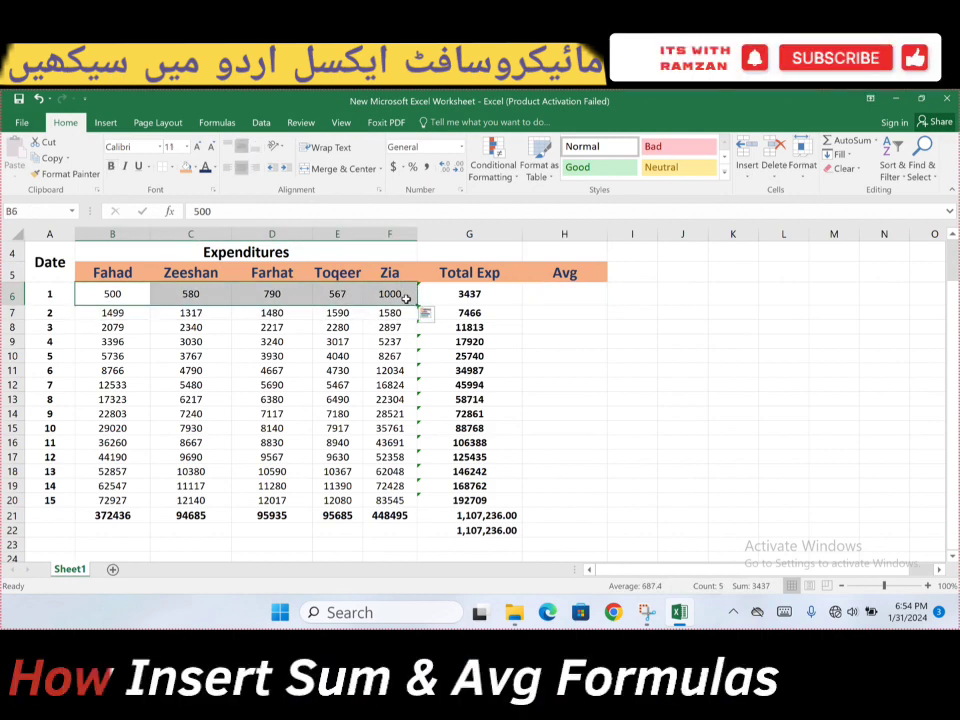
left_click(574, 299)
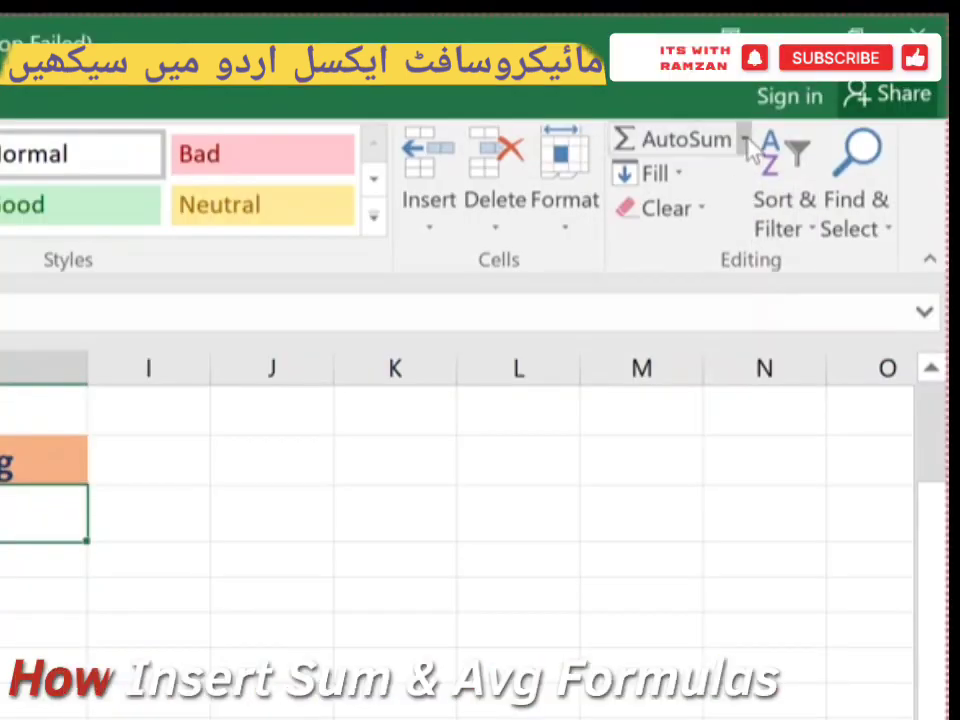
left_click(746, 140)
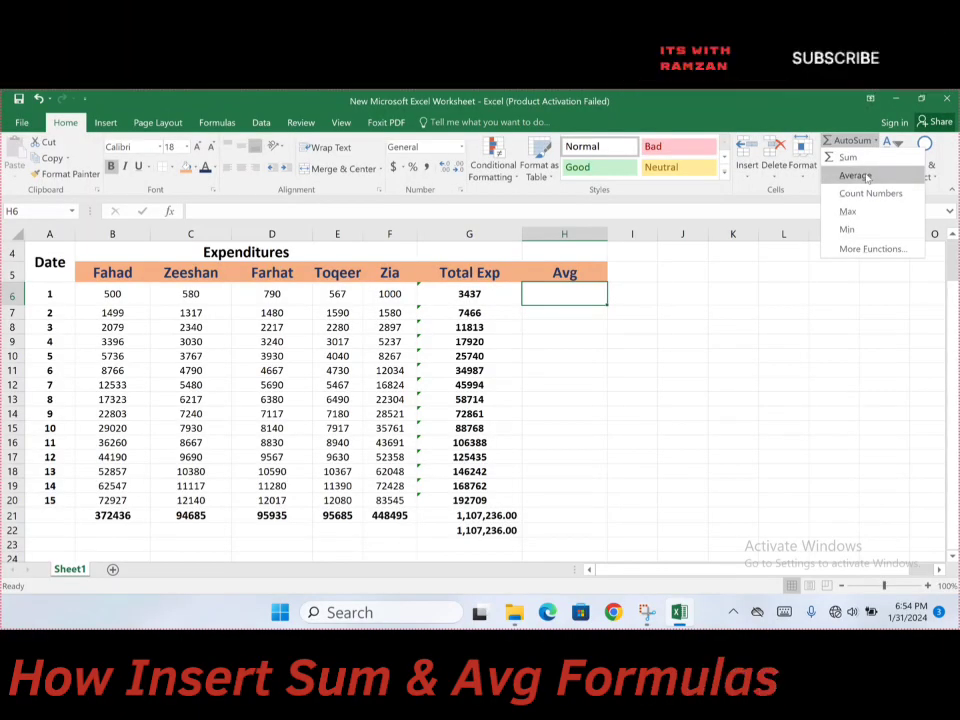
left_click(715, 226)
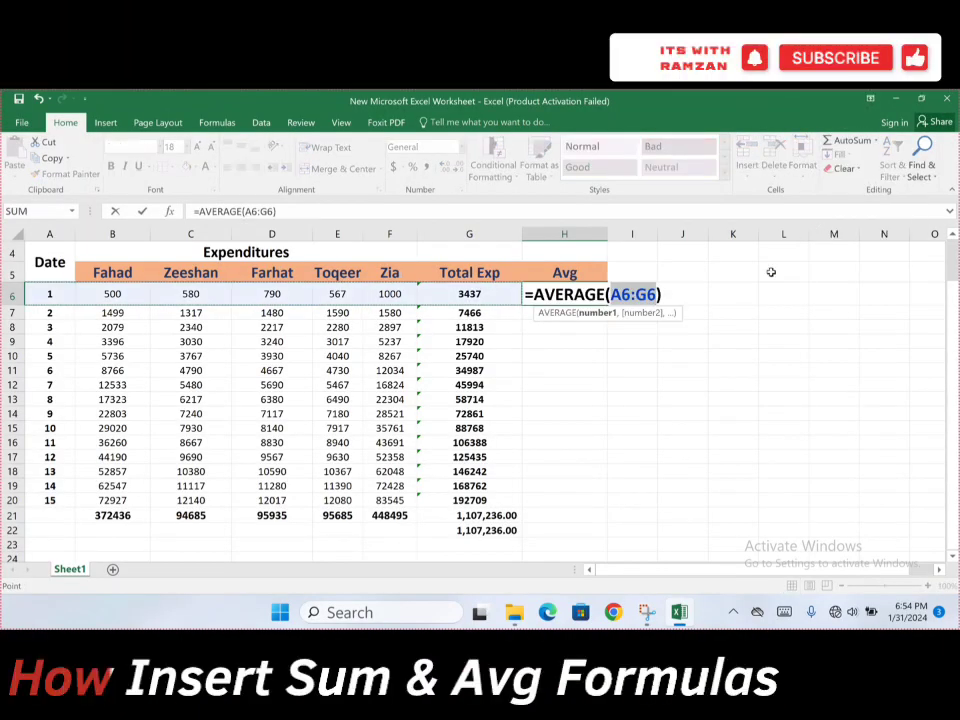
left_click(127, 295)
left_click_drag(242, 299, 383, 302)
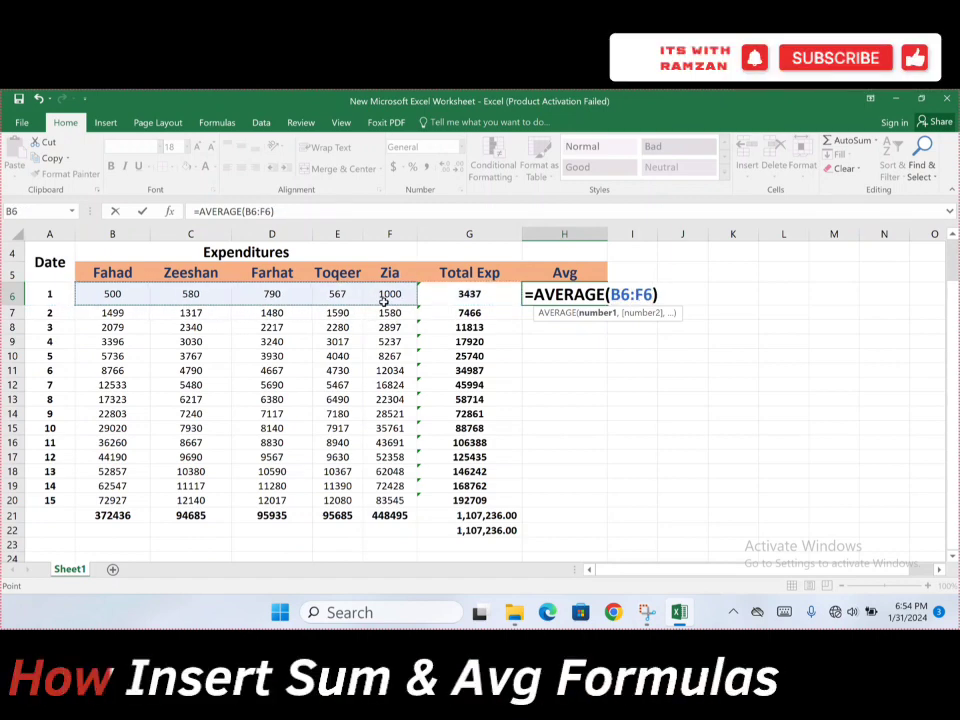
key("Return")
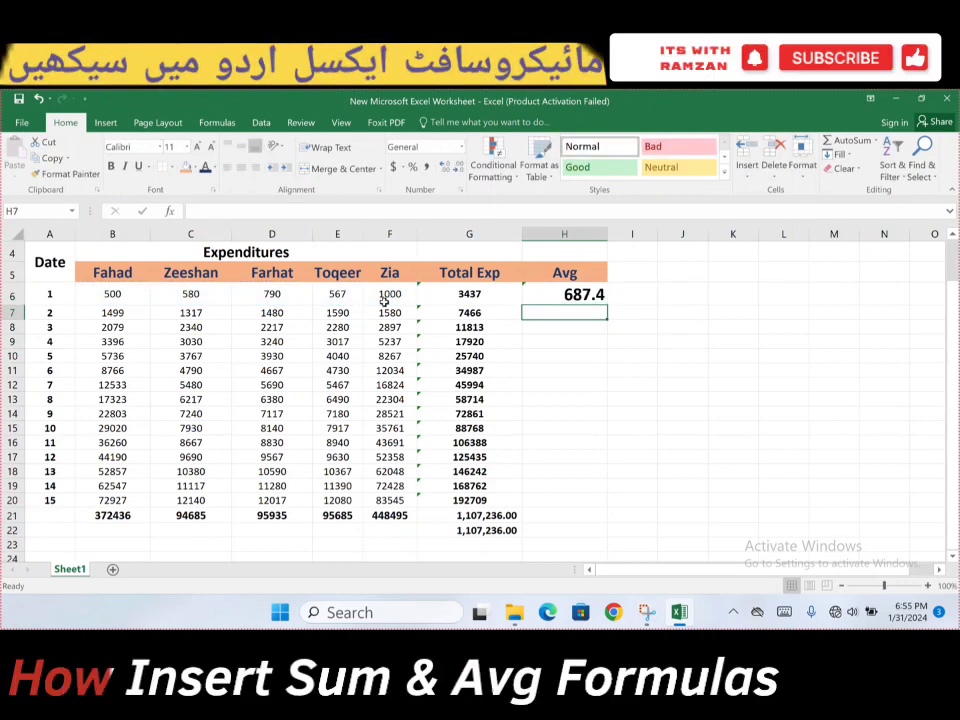
Fill the average formula from H6 down to H20, look over the row averages, and undo the fill.
left_click(590, 297)
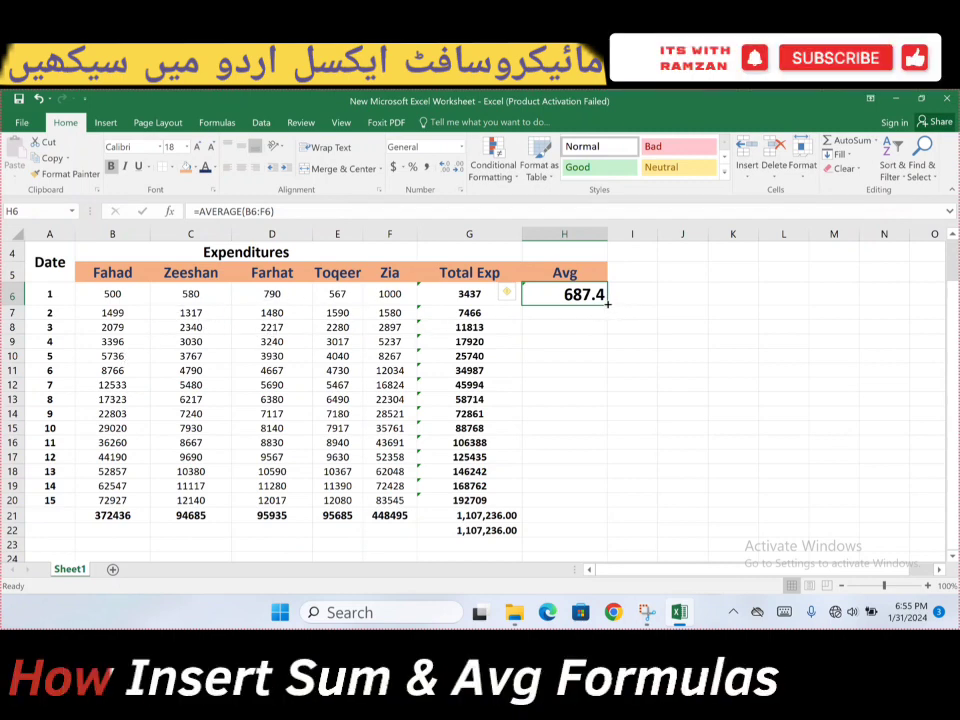
left_click_drag(607, 303, 607, 364)
left_click_drag(598, 520, 600, 522)
scroll(577, 425, "down", 2)
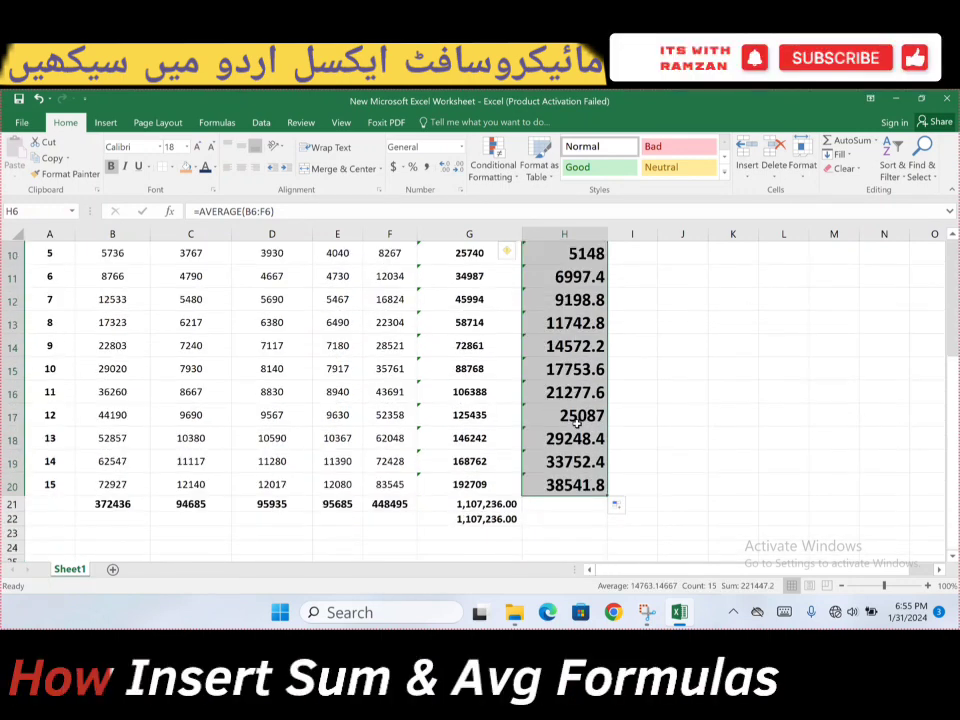
scroll(576, 424, "up", 1)
scroll(563, 345, "up", 1)
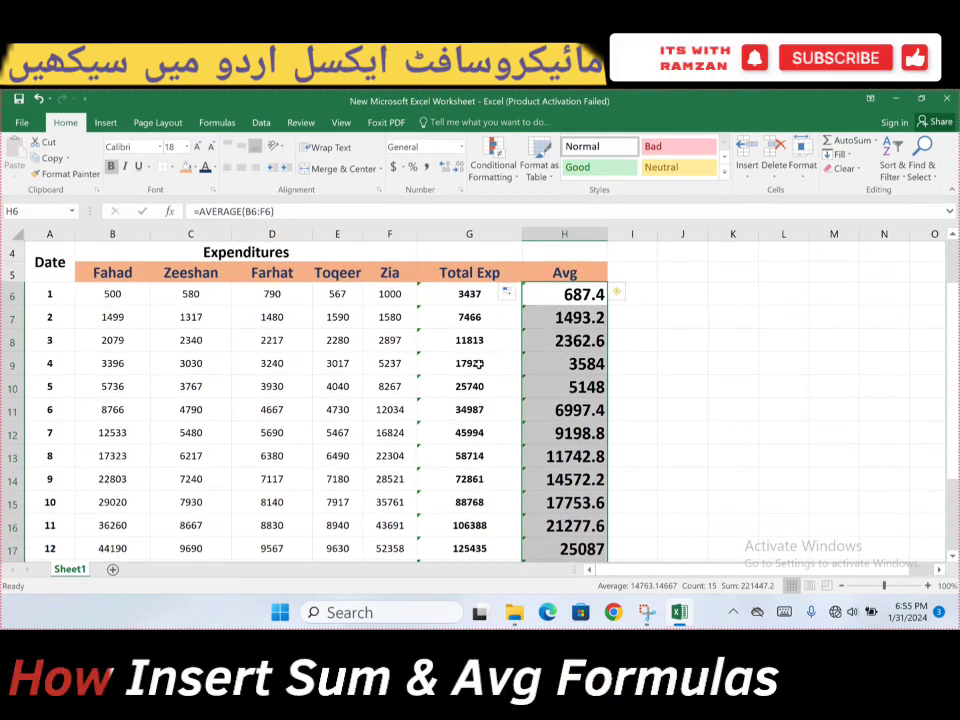
scroll(480, 365, "down", 1)
scroll(478, 366, "up", 1)
scroll(529, 362, "down", 2)
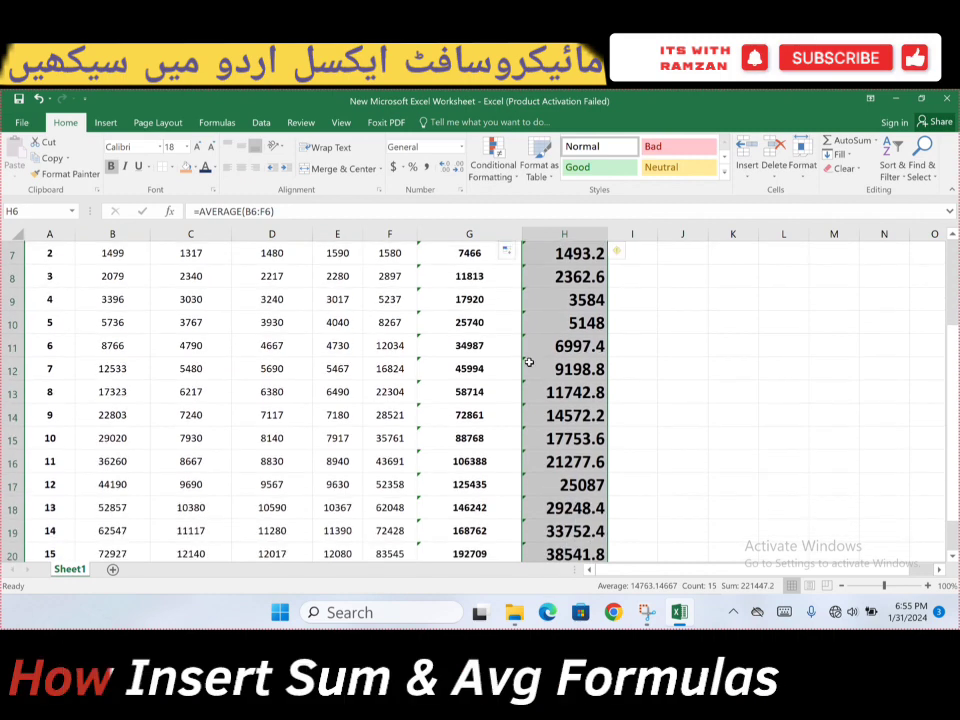
scroll(529, 362, "up", 2)
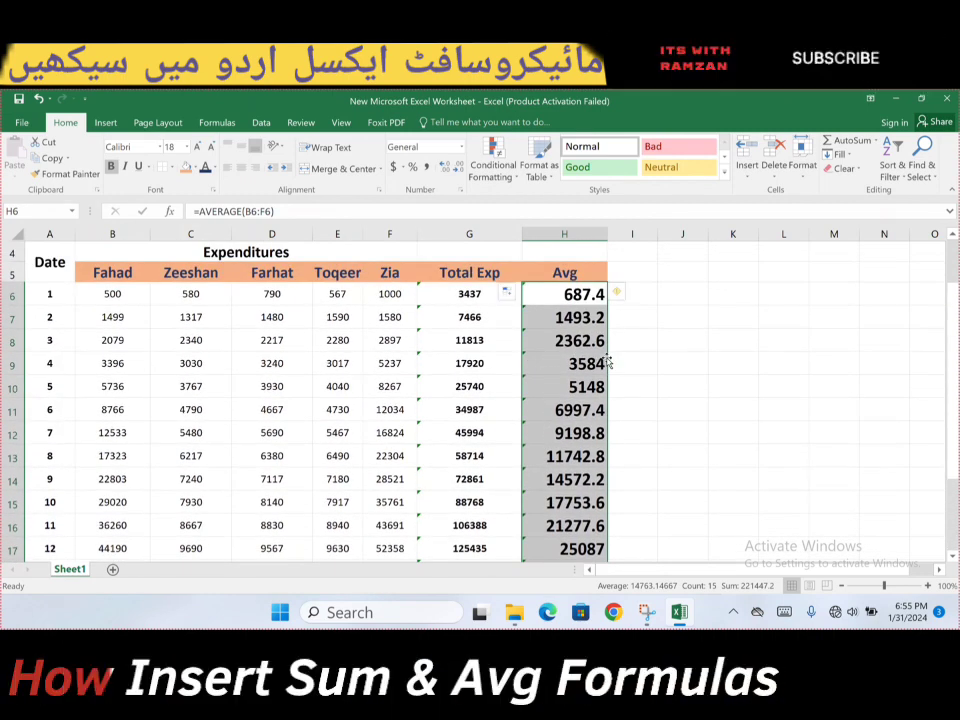
key("ctrl+z")
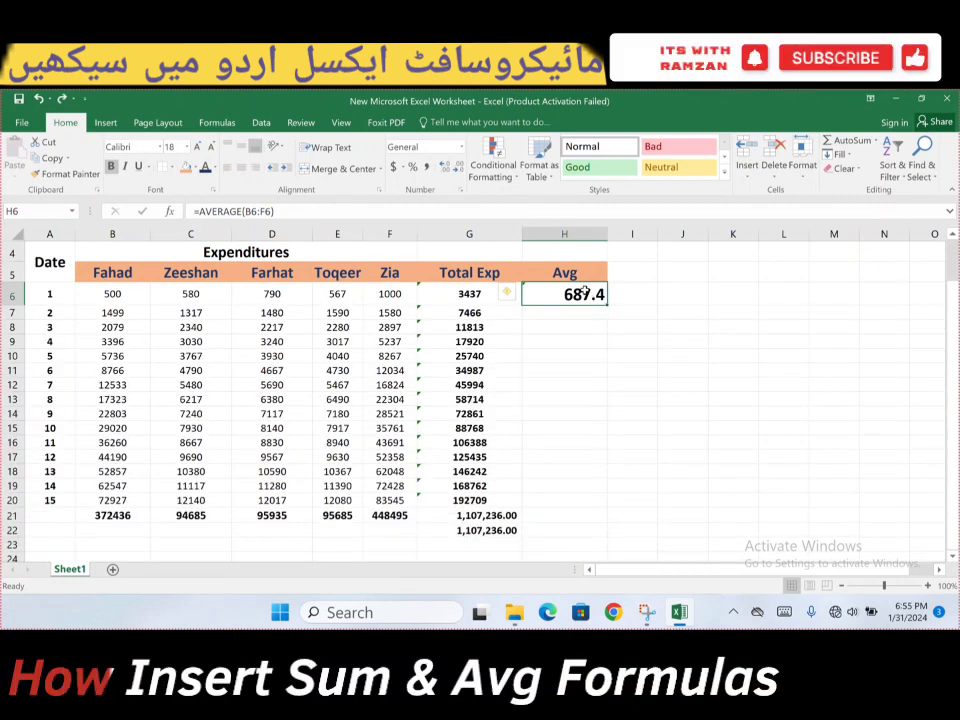
Write the formula =AVERAGE(B6:F6) in H6 by hand, picking AVERAGE from the function suggestions.
type("=")
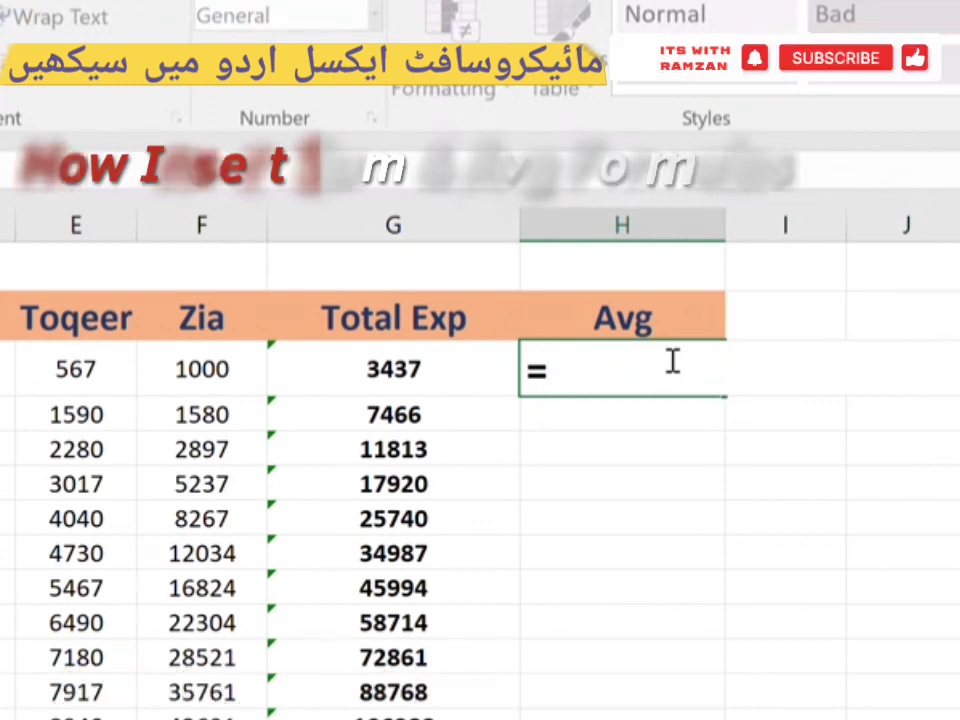
type("avg")
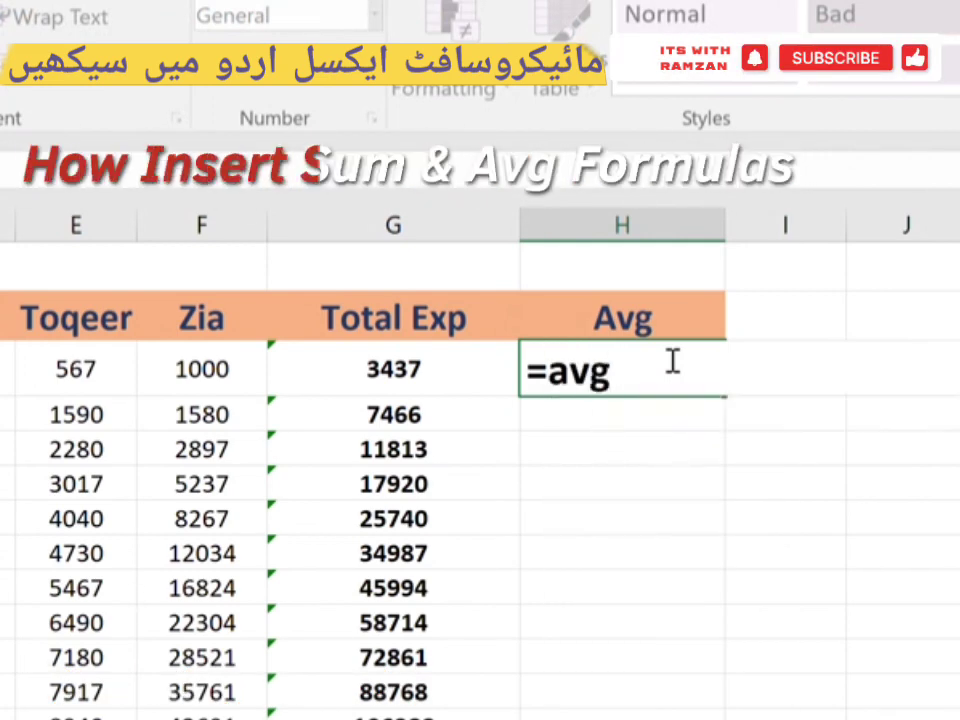
key("BackSpace")
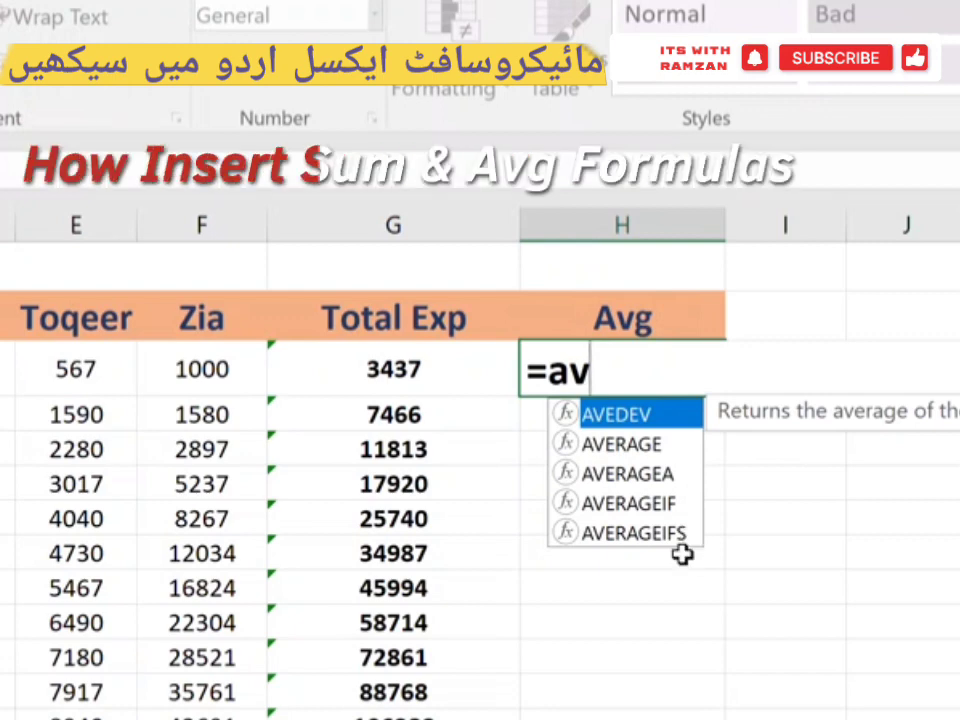
double_click(637, 446)
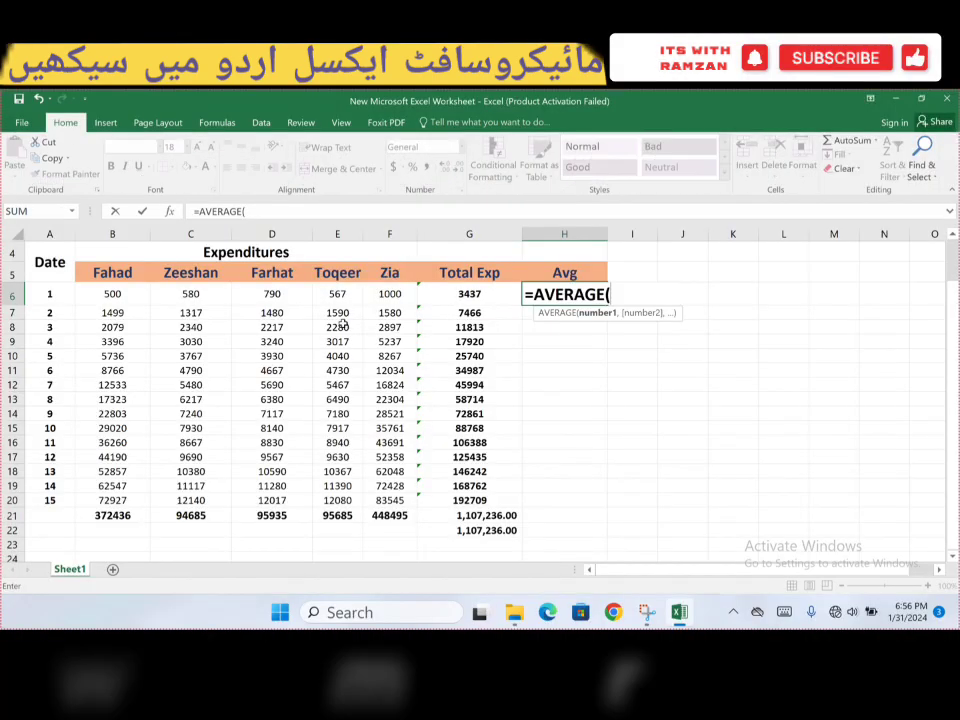
left_click(148, 293)
left_click_drag(273, 291, 389, 291)
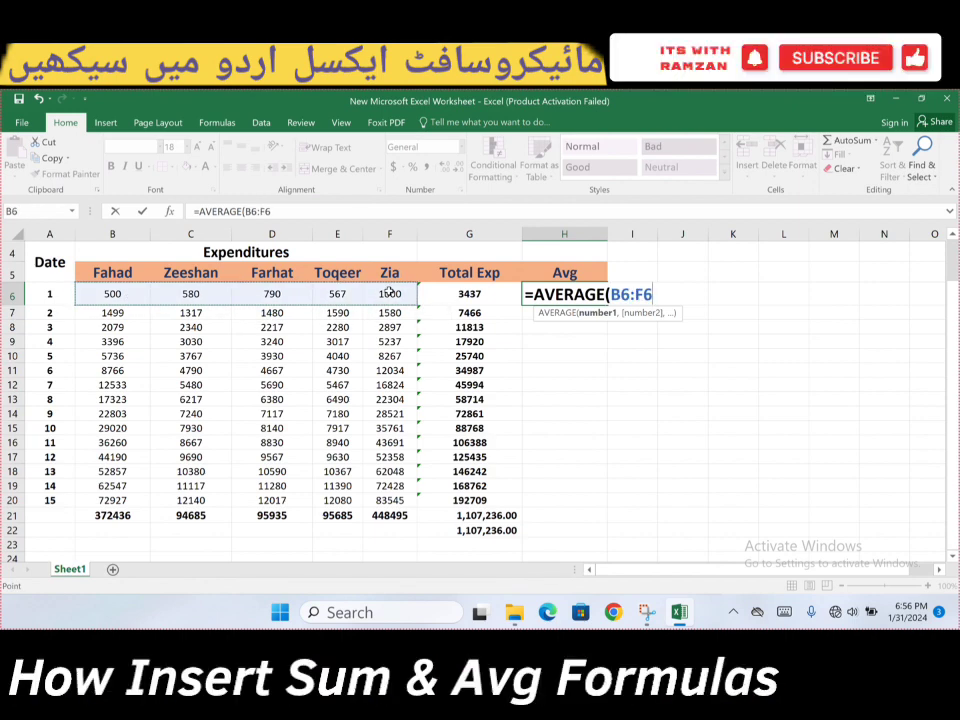
type(")")
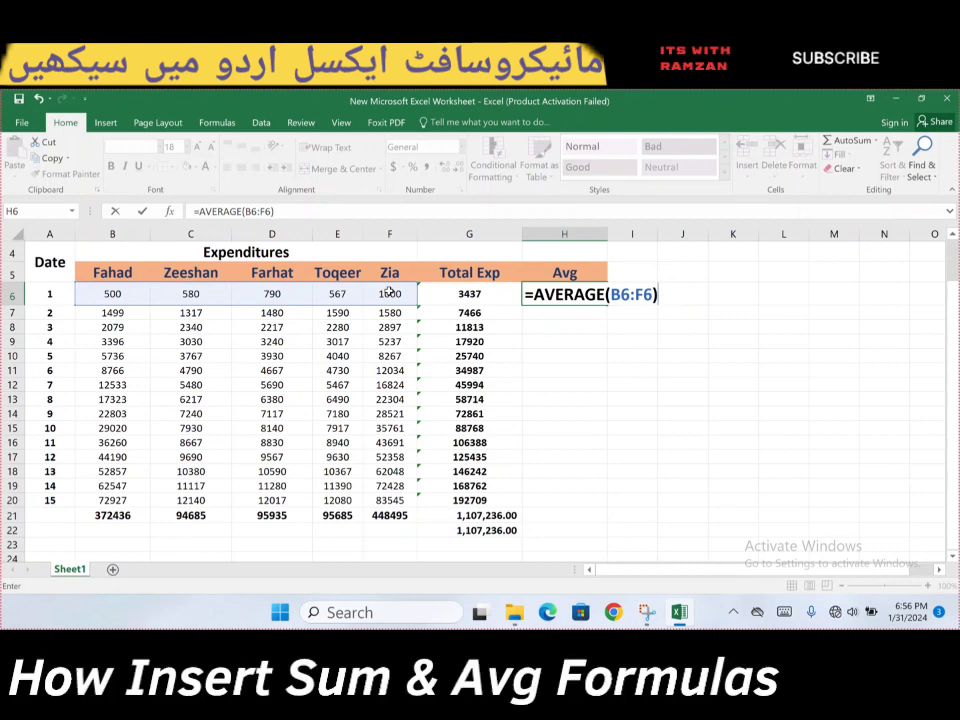
key("Return")
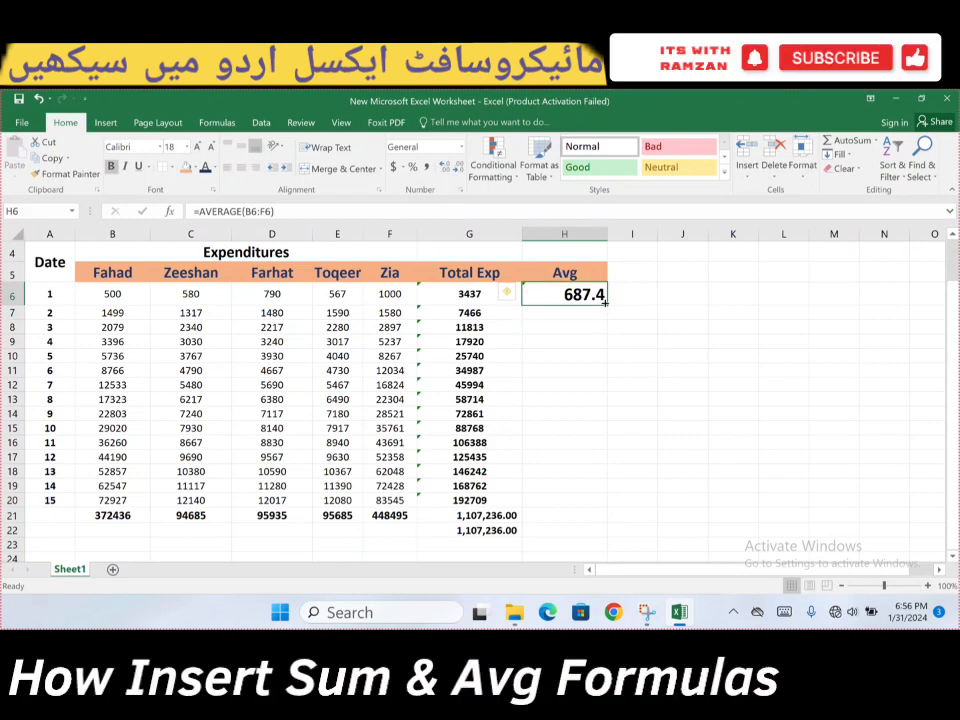
Extend the handwritten average formula from H6 through H20 and undo that fill.
left_click_drag(606, 306, 603, 508)
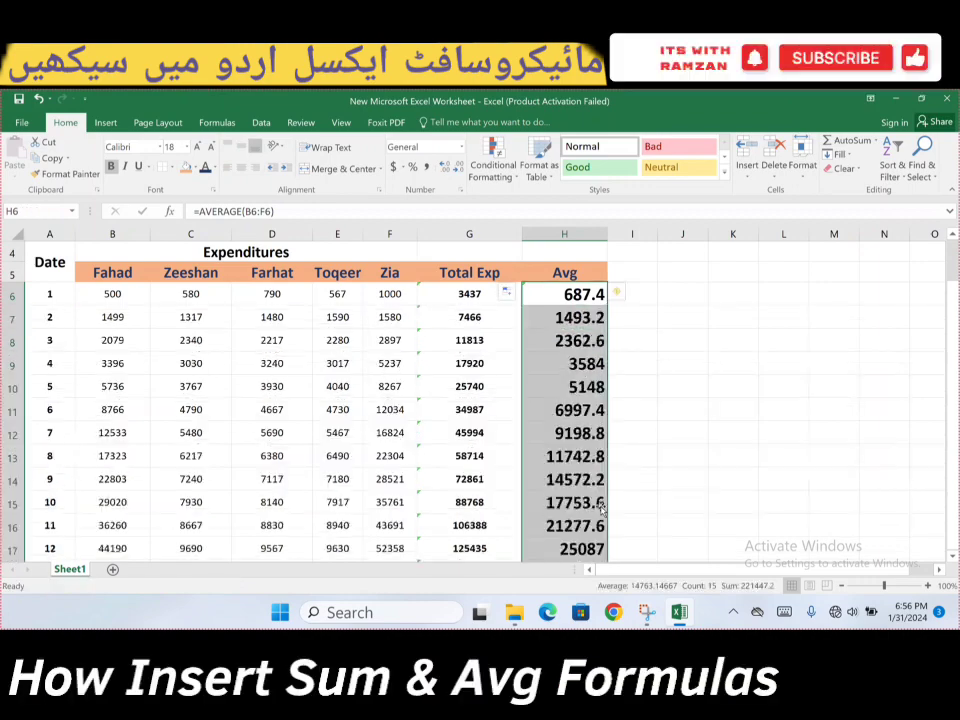
scroll(621, 450, "down", 3)
scroll(622, 450, "up", 3)
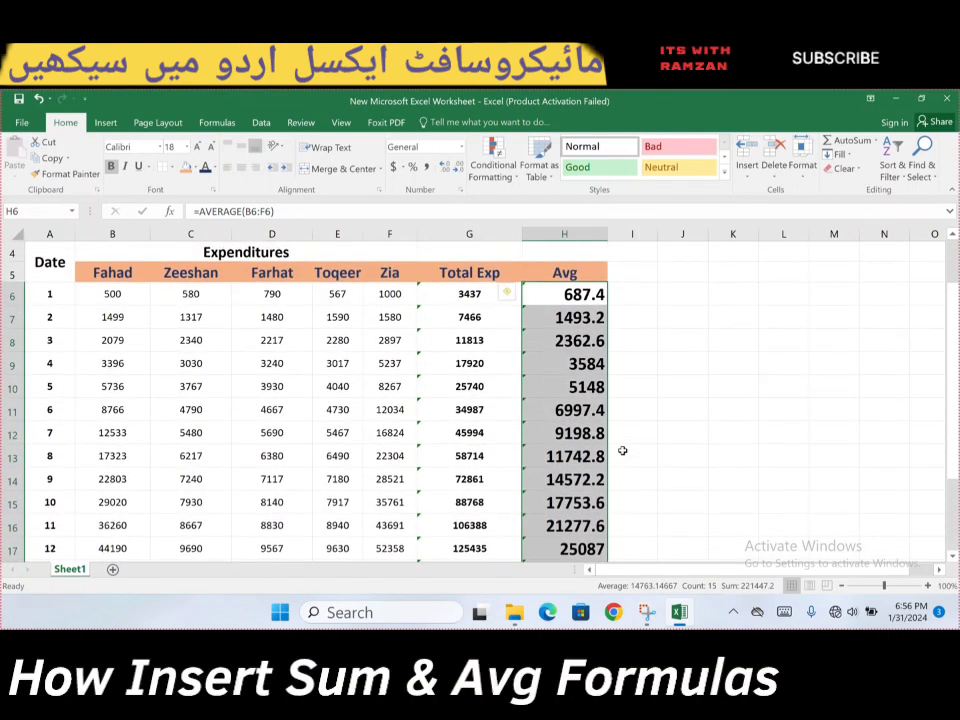
key("ctrl+z")
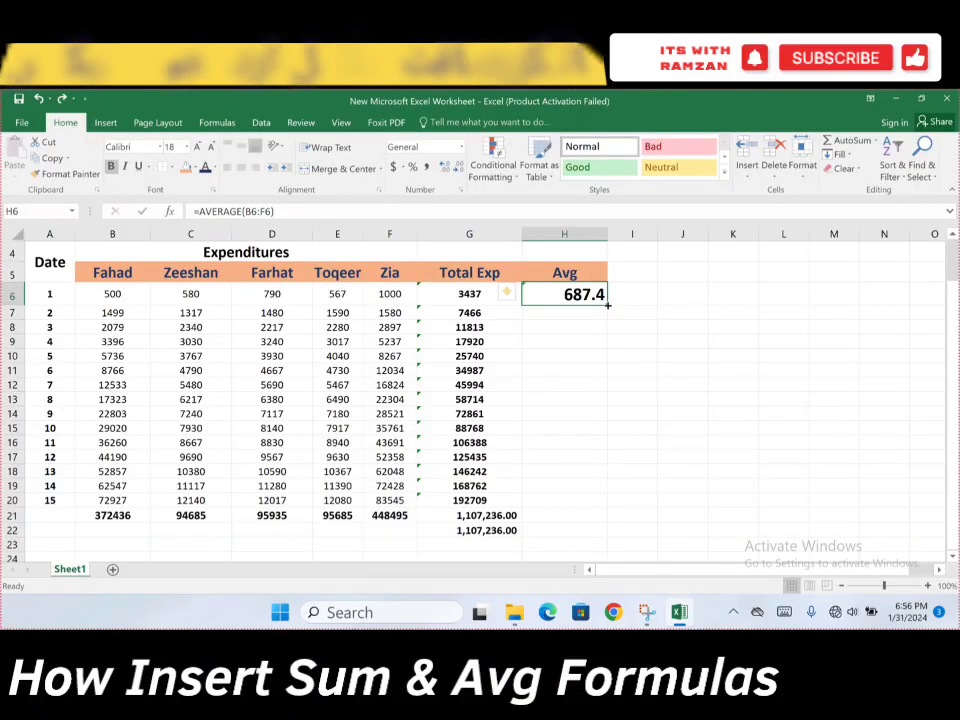
Auto-fill the average formula from H6 down the Avg column to H22, alongside the Total Exp column.
double_click(840, 366)
scroll(607, 310, "down", 3)
scroll(607, 310, "down", 2)
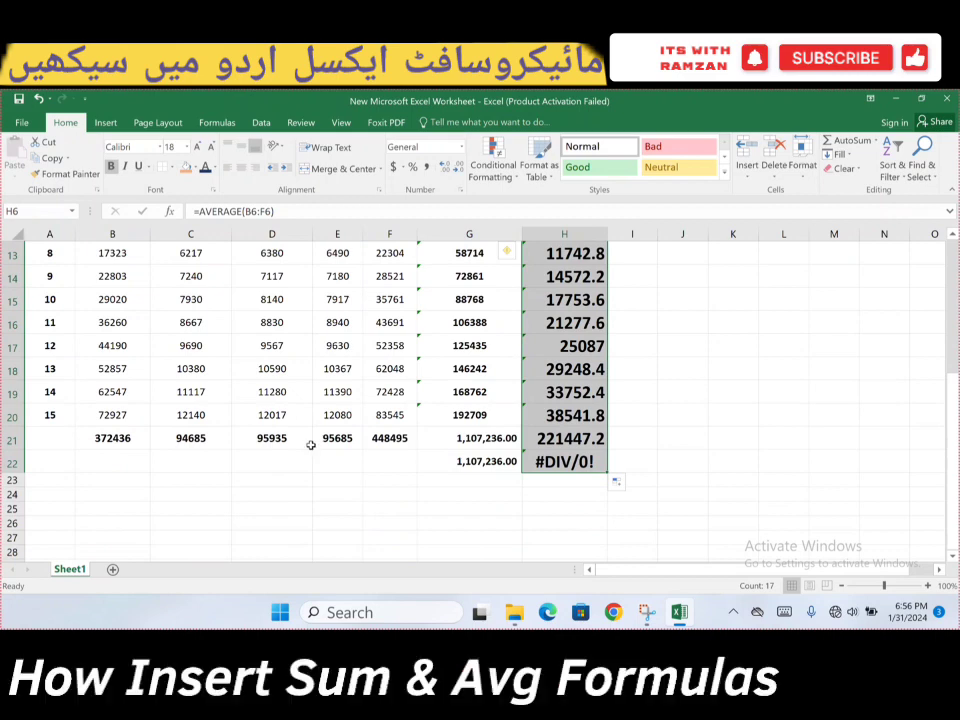
Inspect the range averaged by the formula in H22 and clear that cell.
left_click(560, 462)
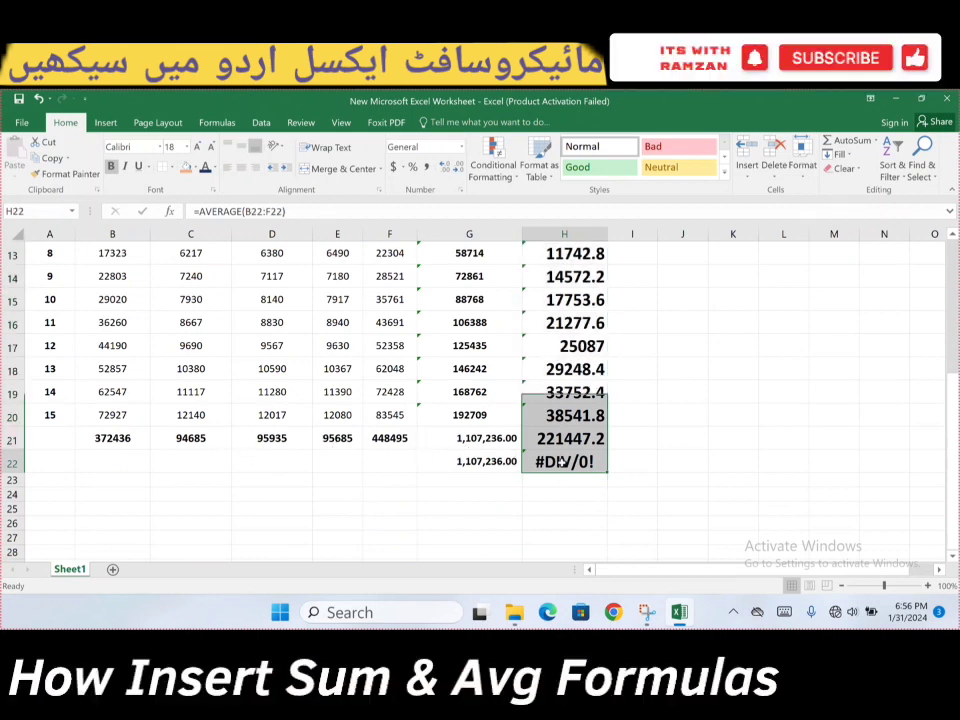
double_click(560, 461)
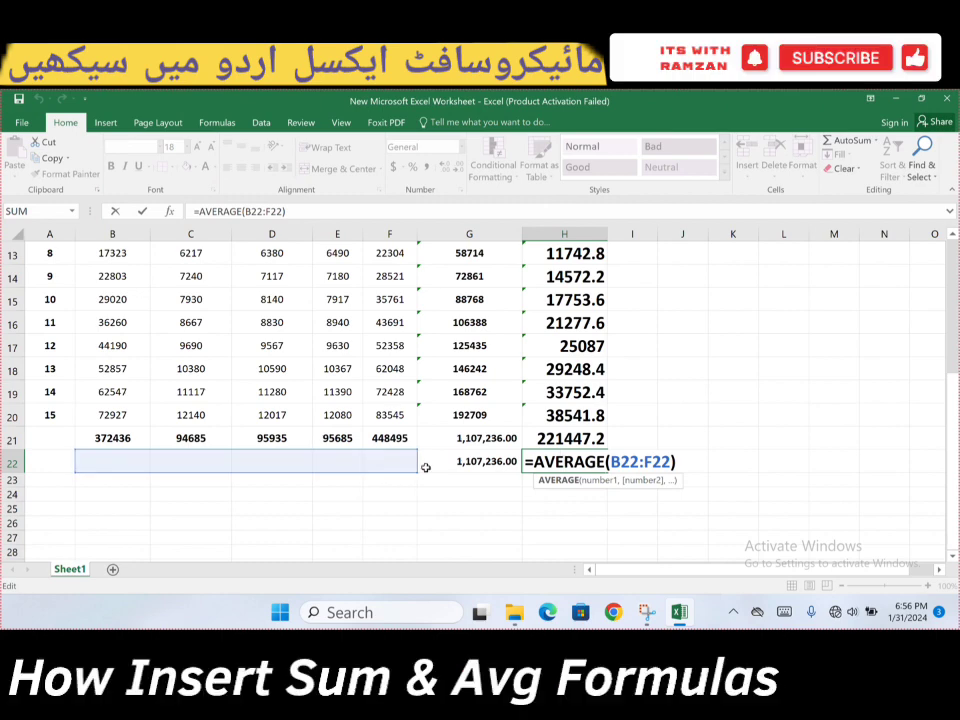
key("ctrl+Return")
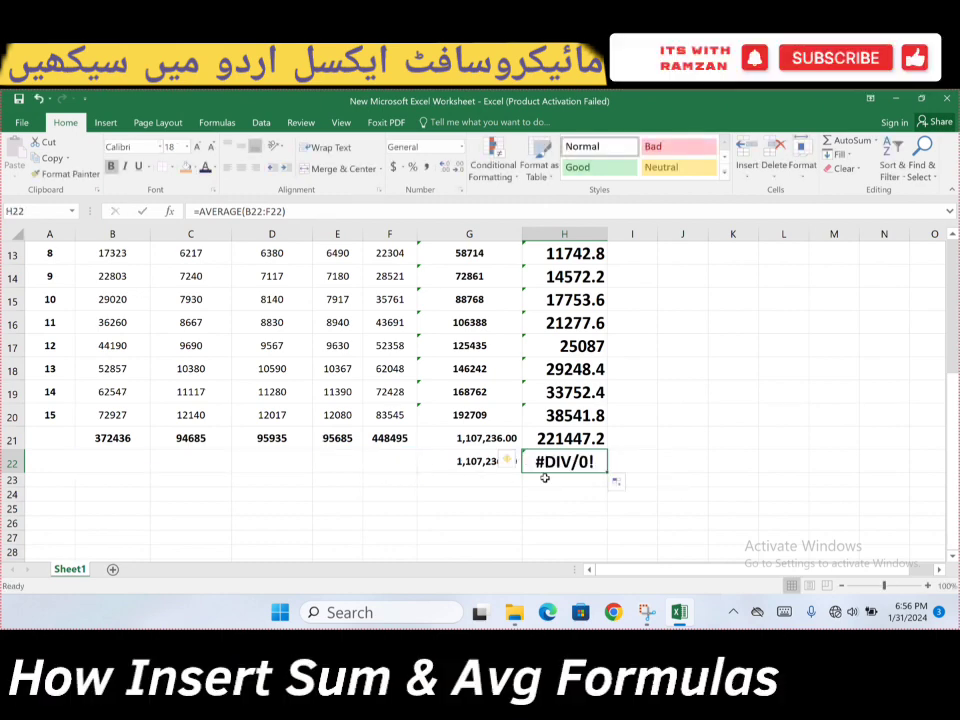
scroll(545, 478, "up", 3)
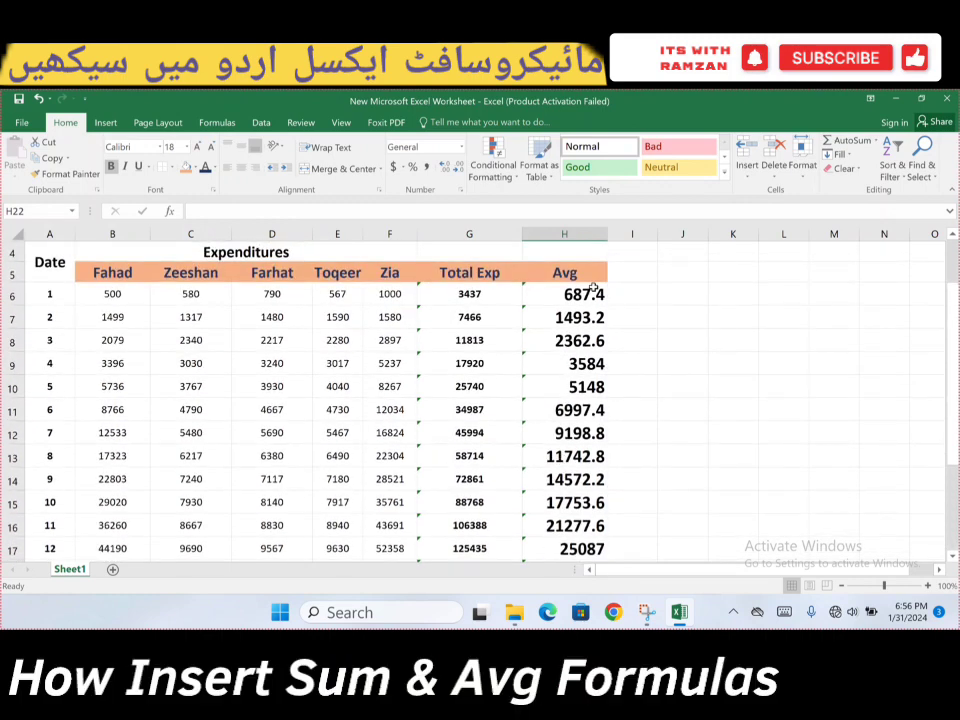
scroll(596, 340, "down", 3)
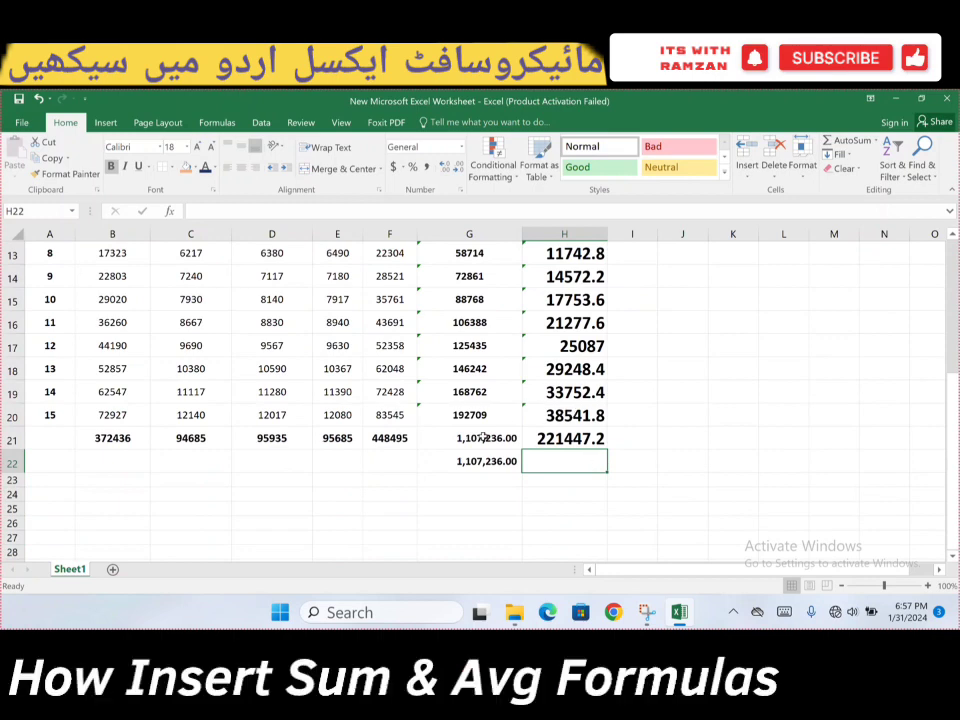
scroll(610, 460, "up", 3)
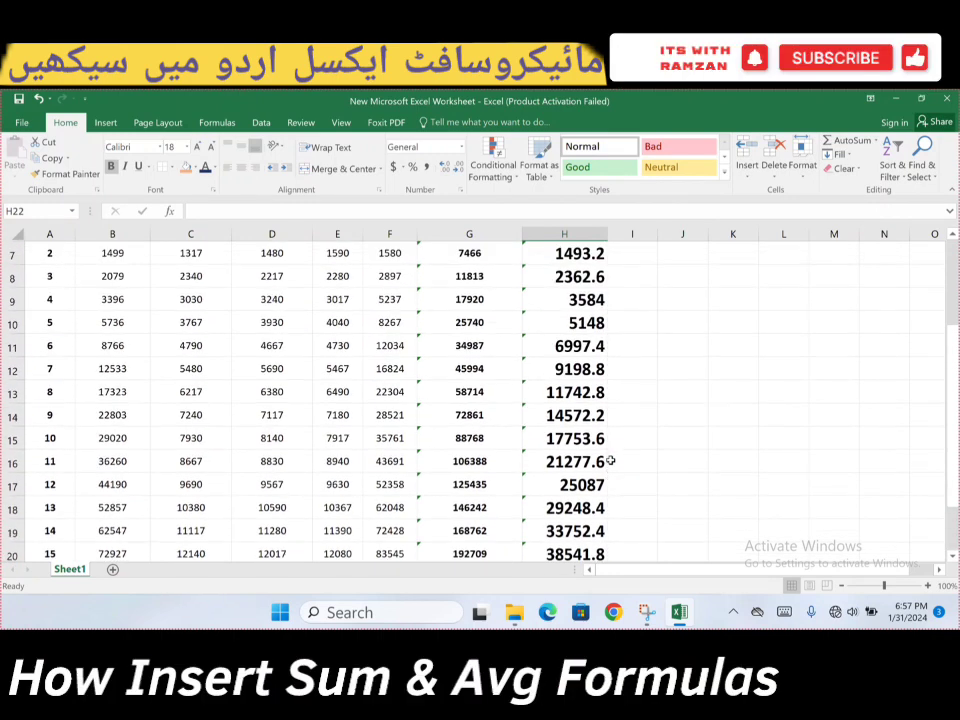
scroll(610, 459, "down", 3)
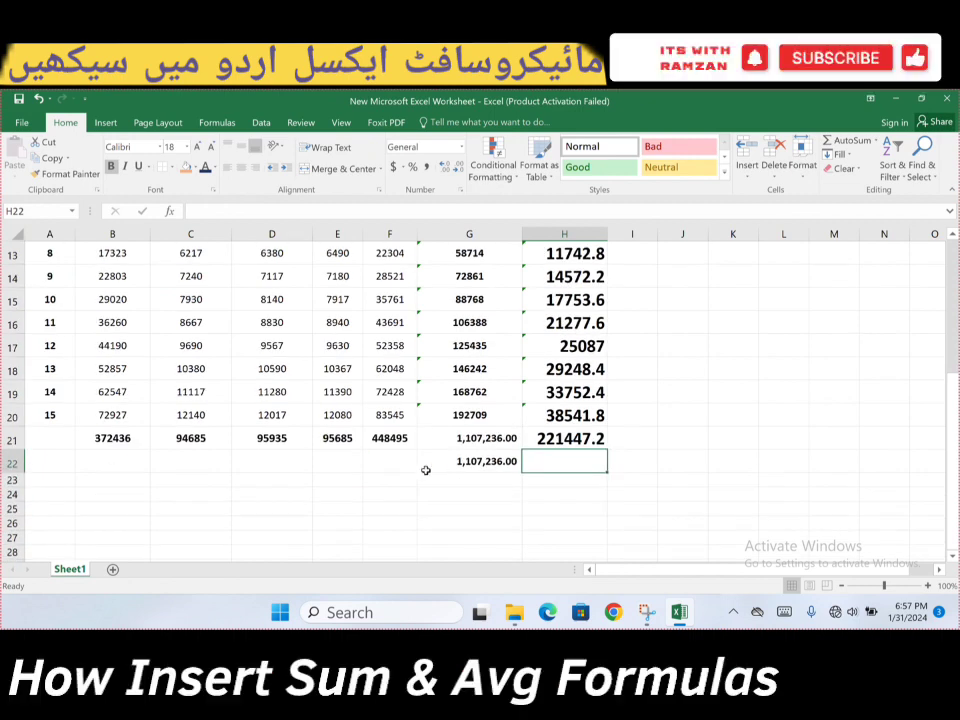
scroll(467, 403, "up", 1)
scroll(585, 277, "down", 1)
scroll(570, 305, "up", 2)
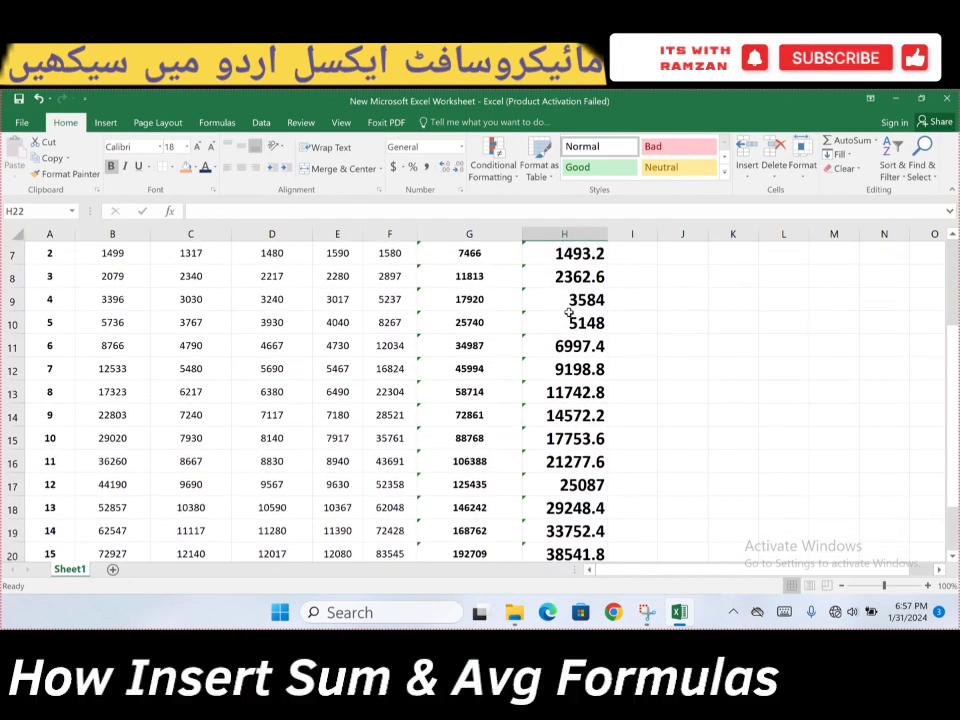
Enter =AVERAGE(B6:B20) in B22 below the first column's total and make the result bold at font size 16.
scroll(569, 313, "down", 1)
scroll(569, 313, "down", 1)
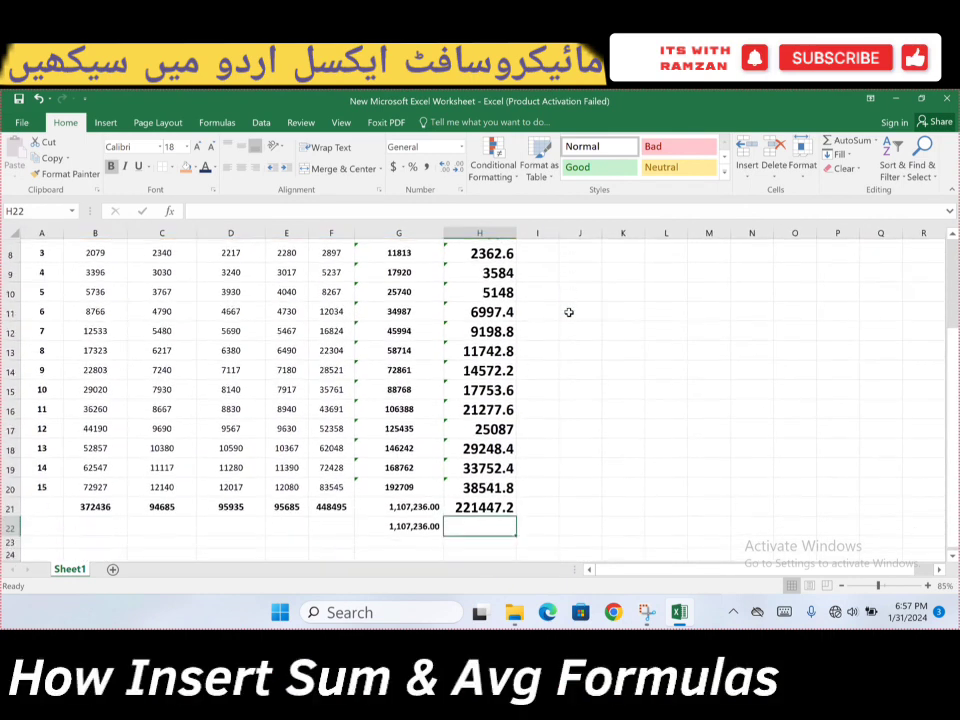
scroll(569, 312, "up", 1)
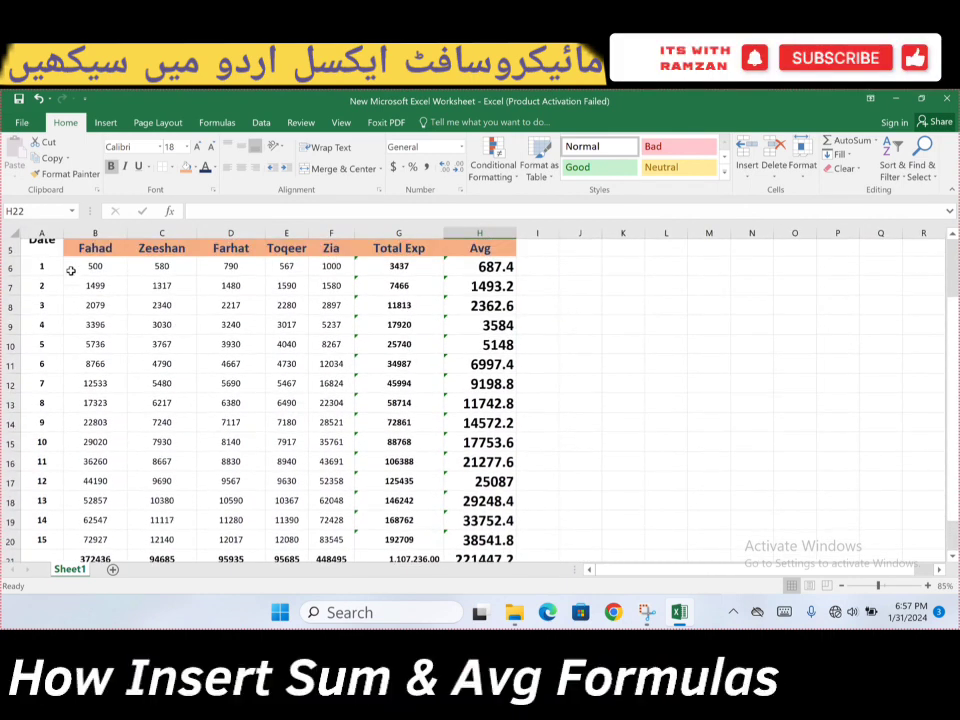
scroll(185, 305, "down", 1)
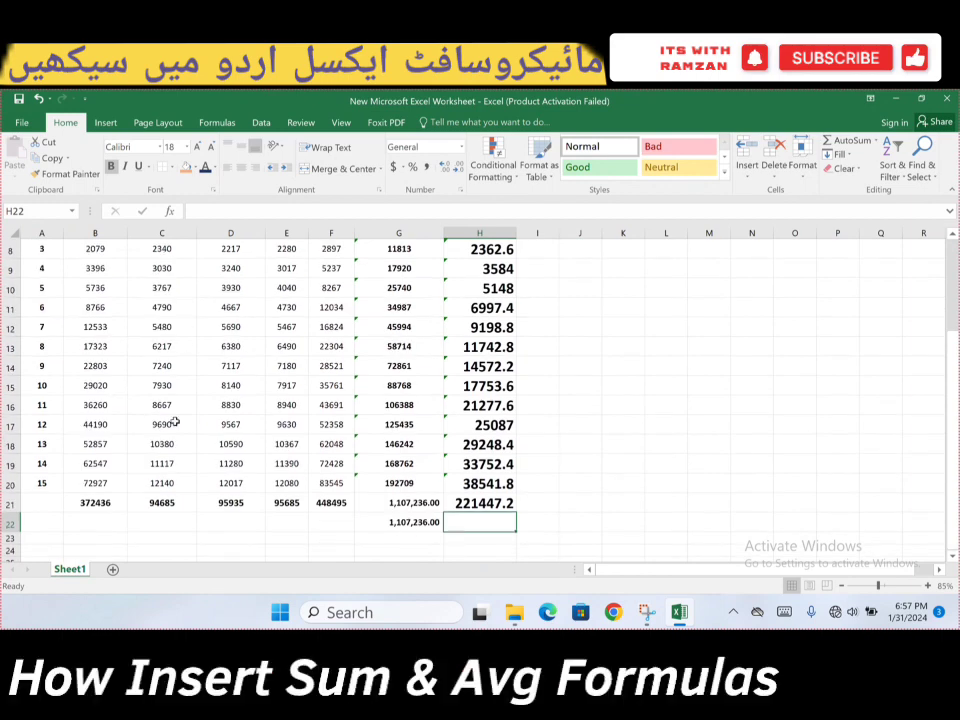
left_click(98, 517)
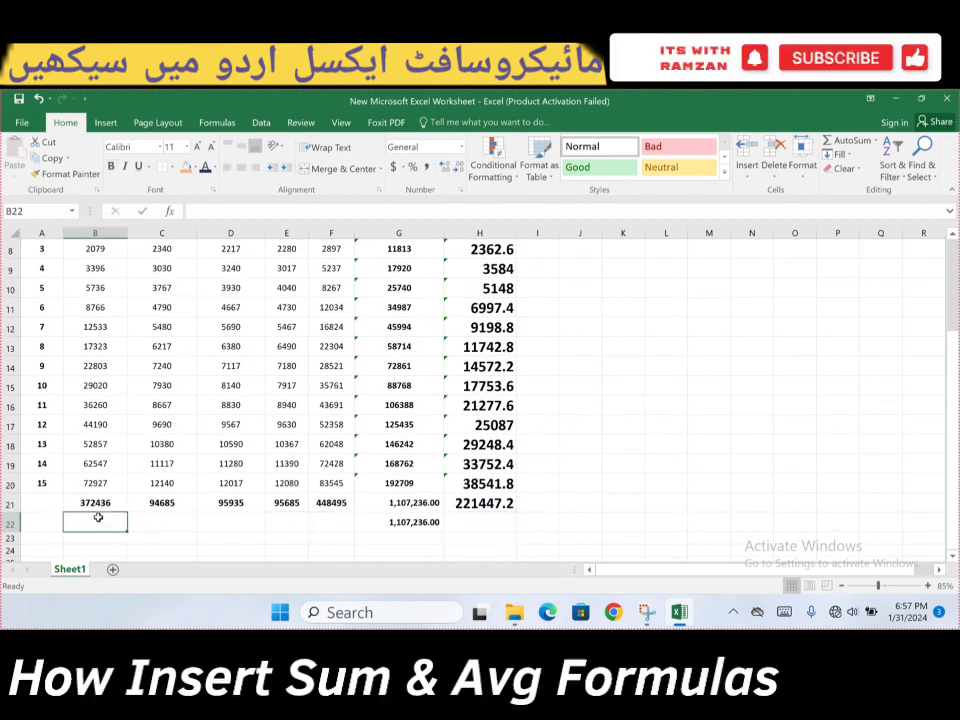
type("=")
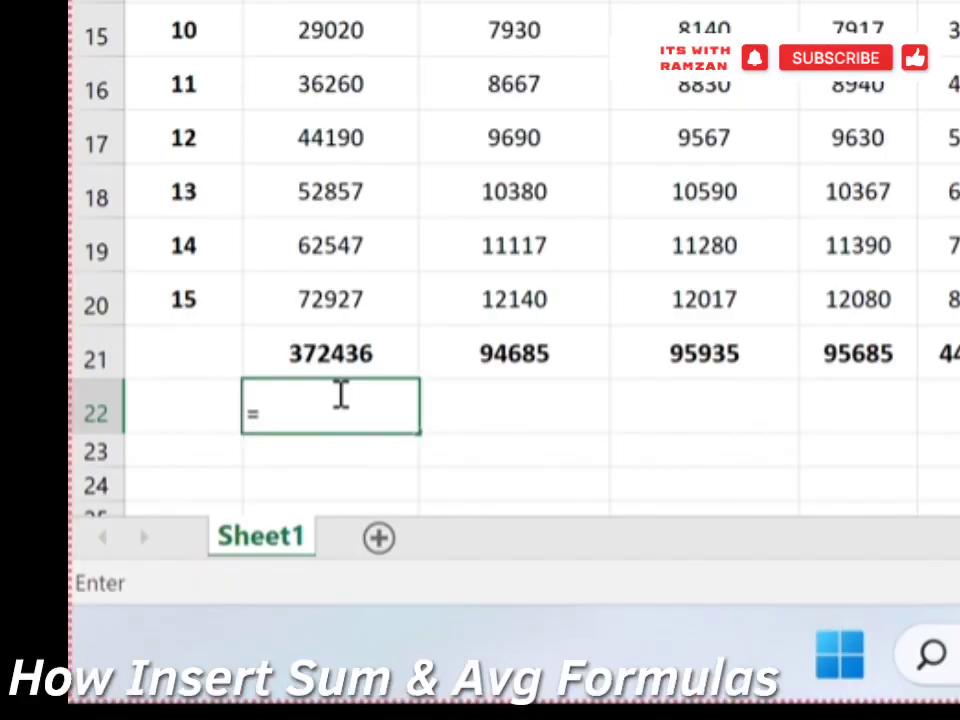
type("av")
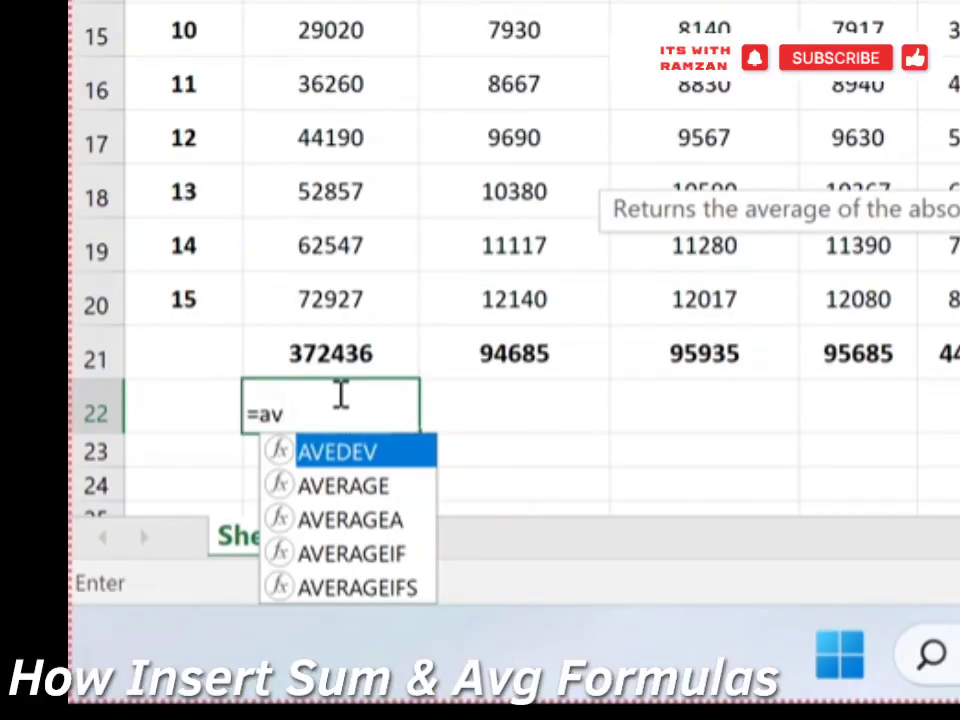
left_click(361, 494)
double_click(358, 487)
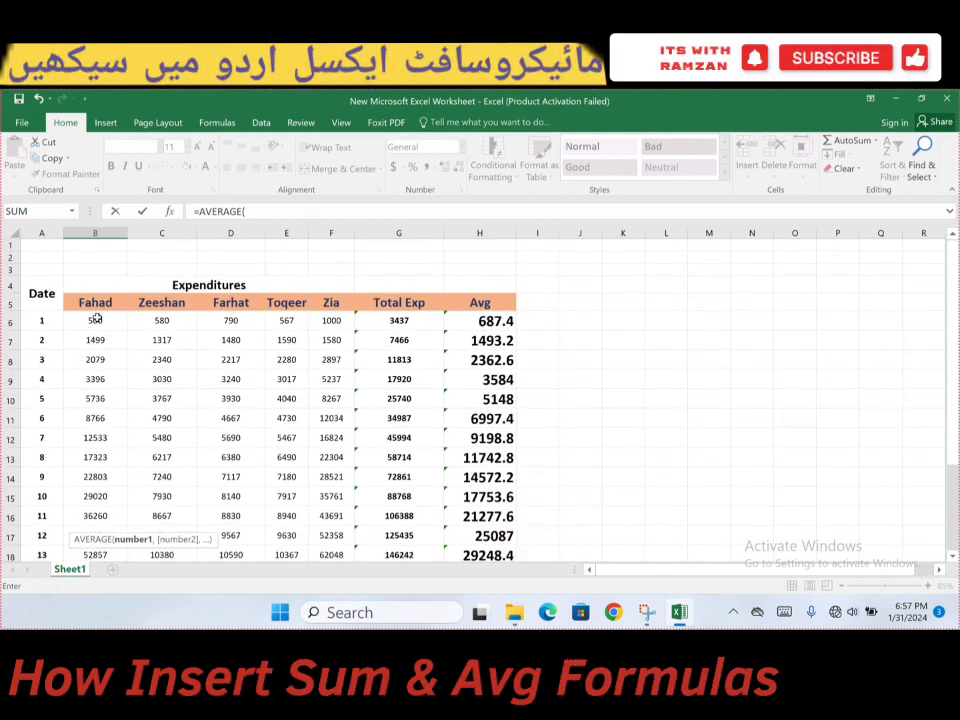
left_click_drag(96, 318, 113, 571)
left_click_drag(107, 466, 110, 483)
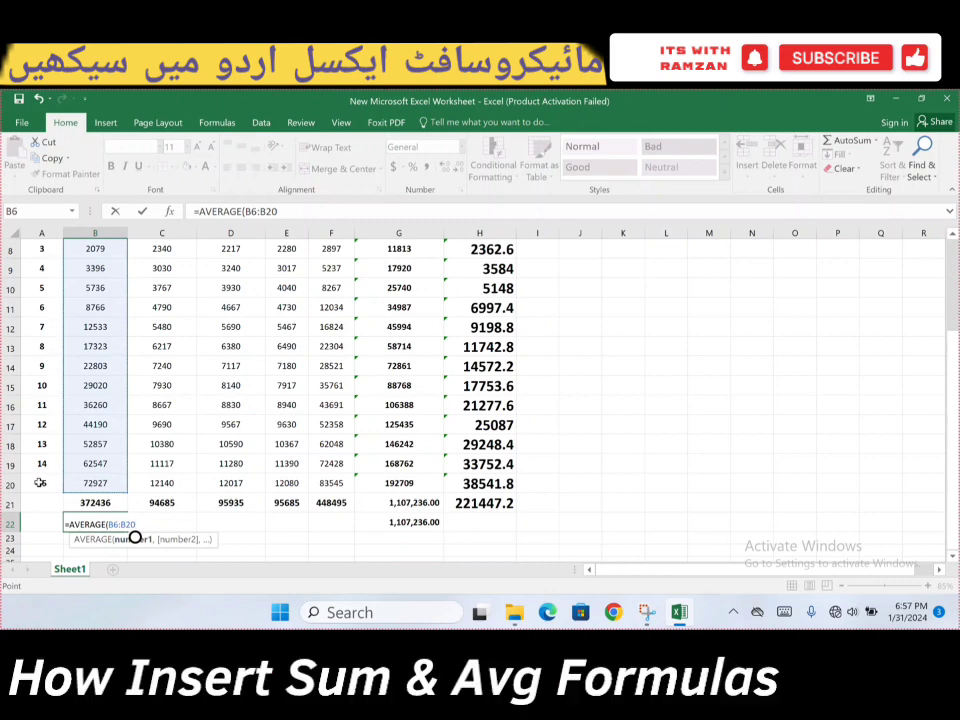
type(")")
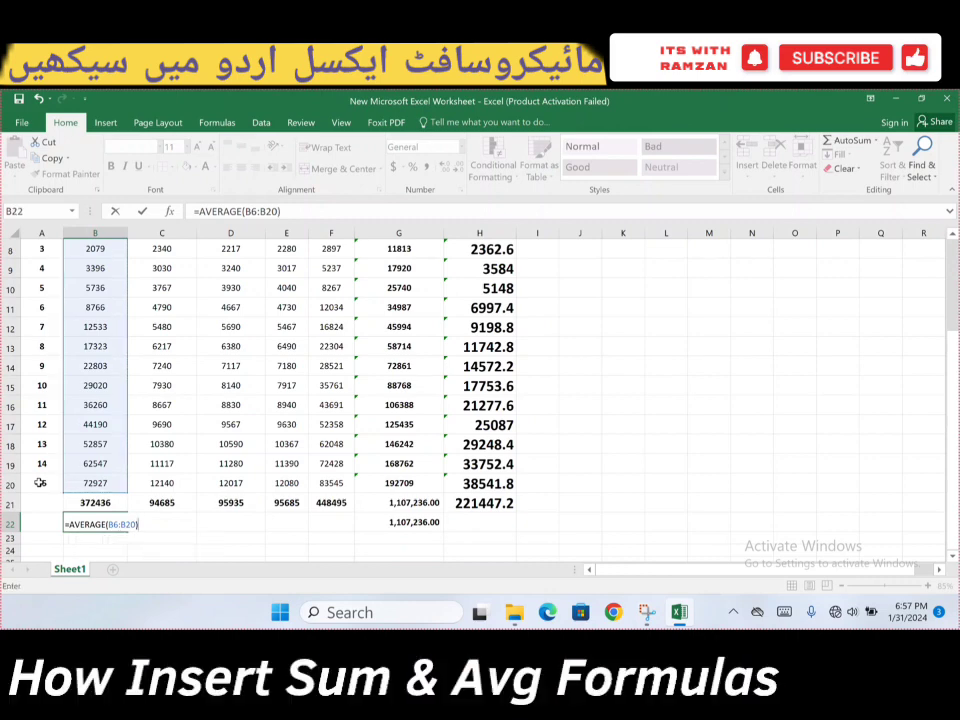
key("Return")
left_click(88, 524)
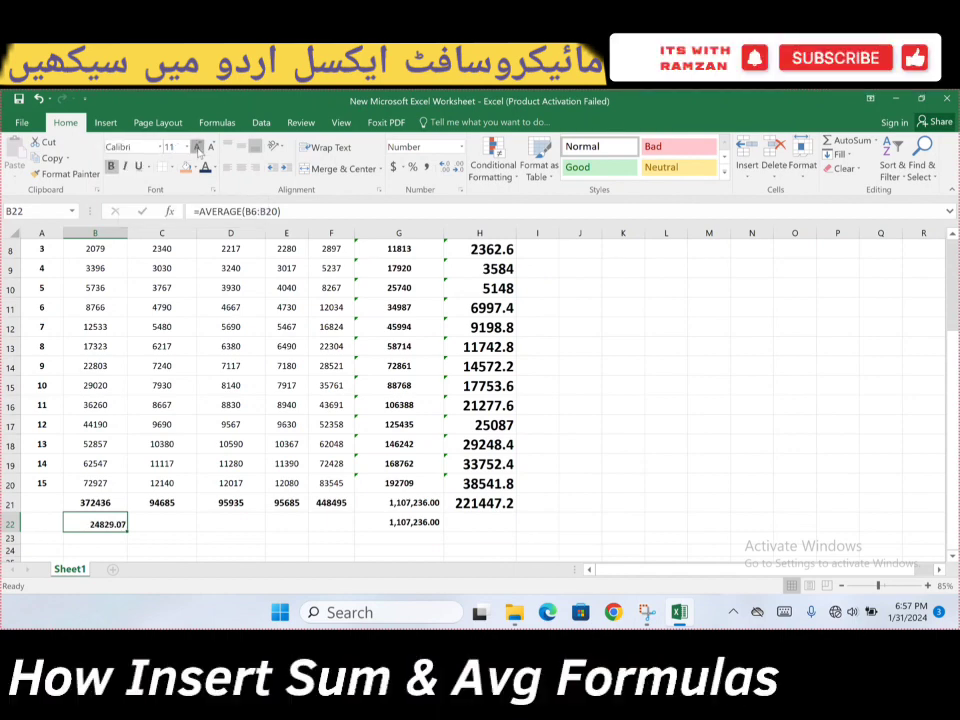
left_click(197, 147)
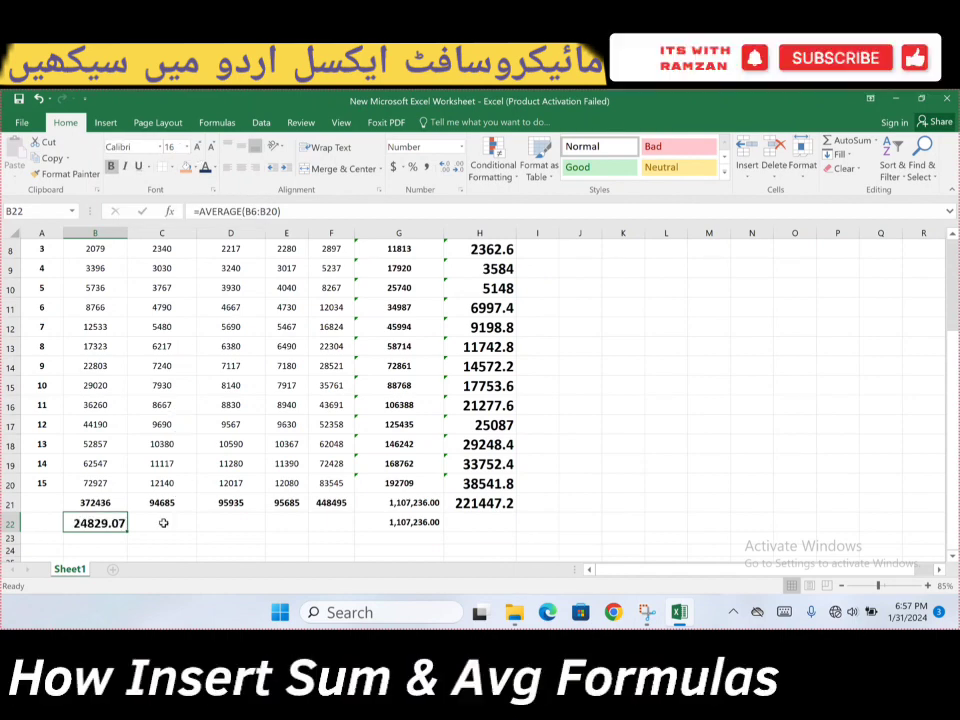
Fill the average formula from B22 across to F22 and autofit the widths of columns F and E.
left_click_drag(127, 535, 172, 530)
left_click_drag(345, 533, 347, 535)
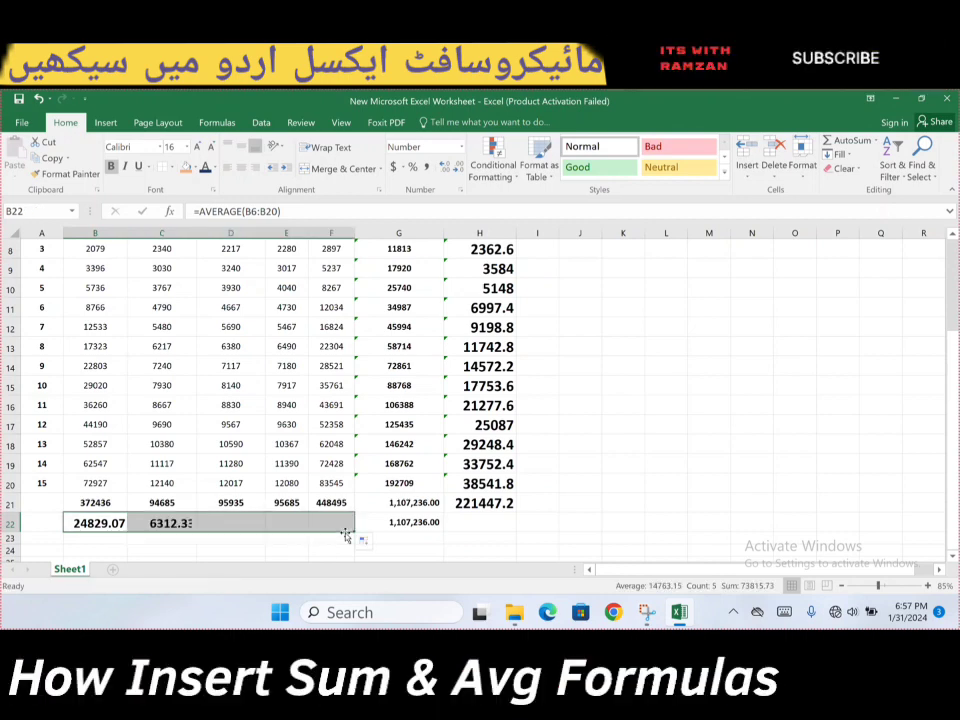
double_click(356, 232)
double_click(309, 232)
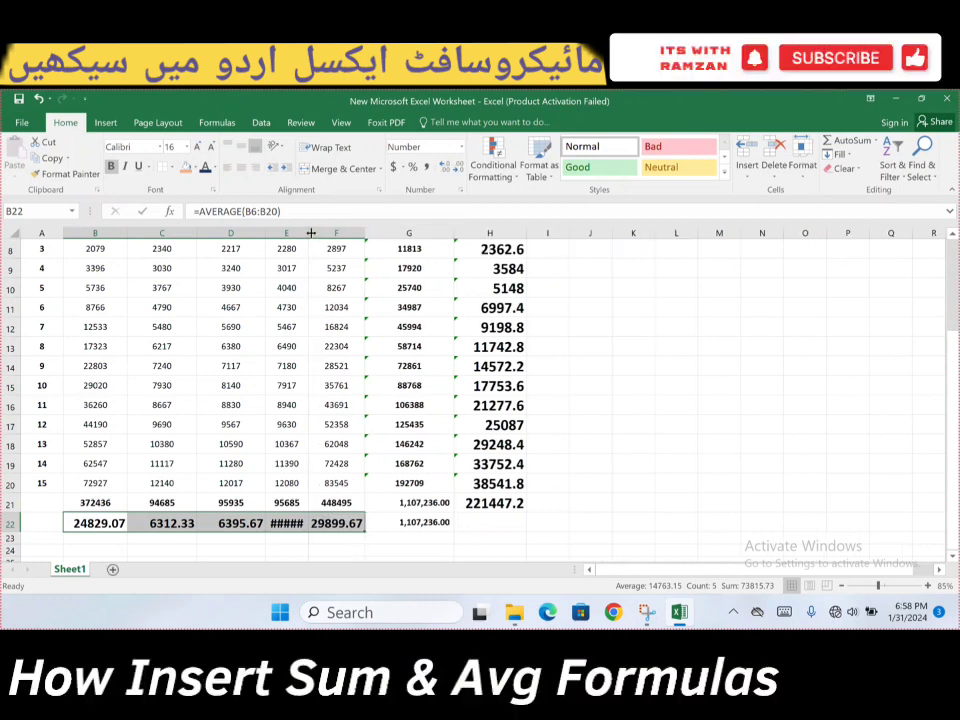
Enter the check formula =B22*A20 in B23 to multiply the first column's average by the last date number.
scroll(309, 381, "down", 1)
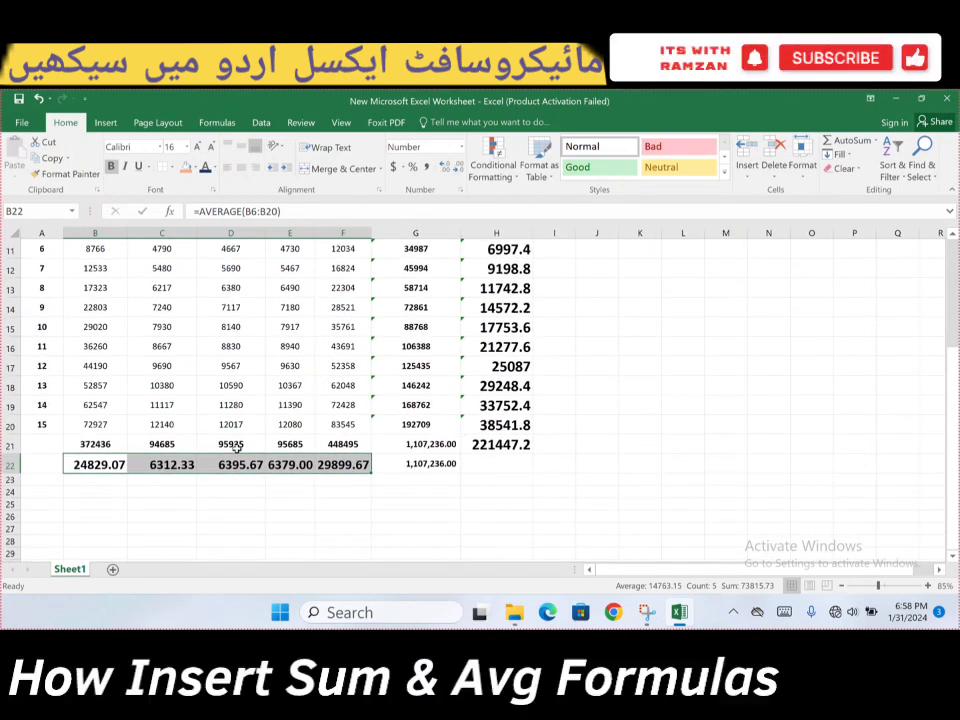
left_click(89, 482)
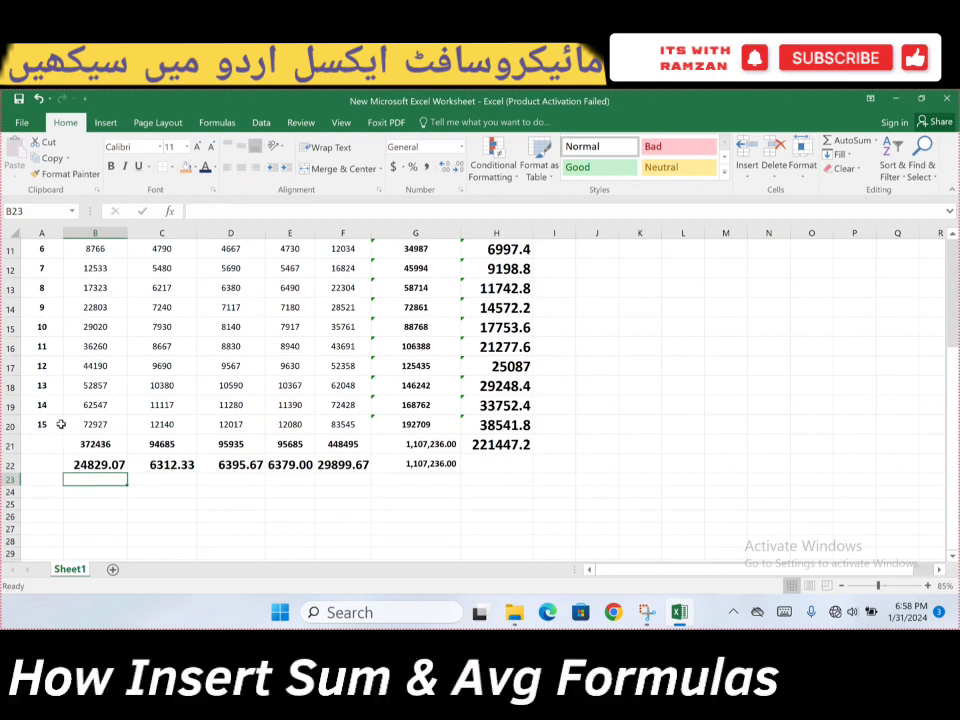
scroll(55, 422, "up", 3)
scroll(52, 422, "down", 4)
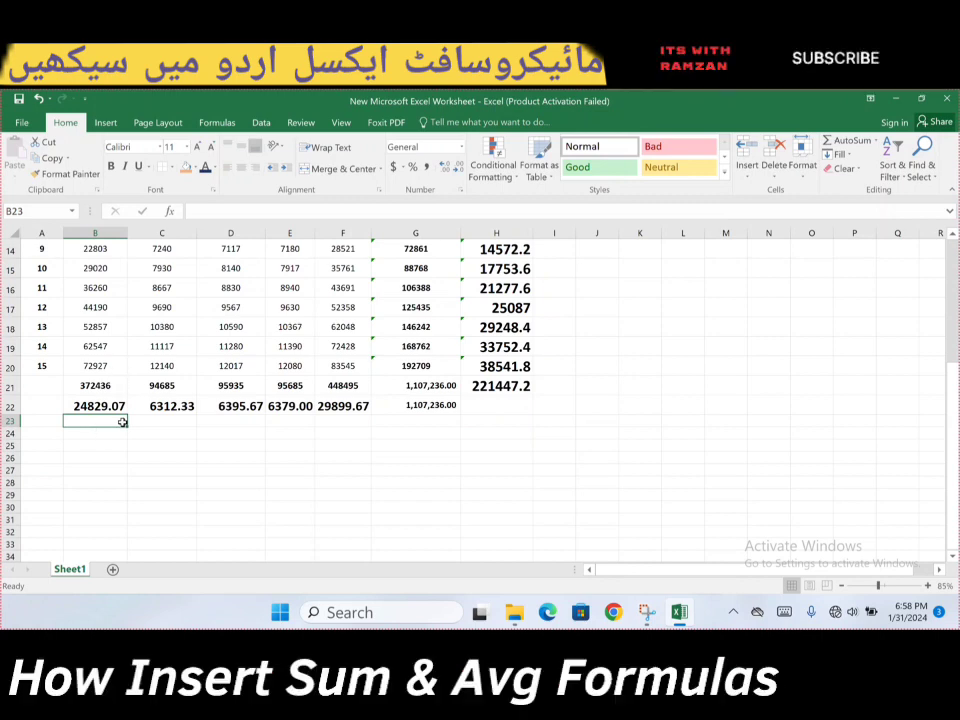
type("=")
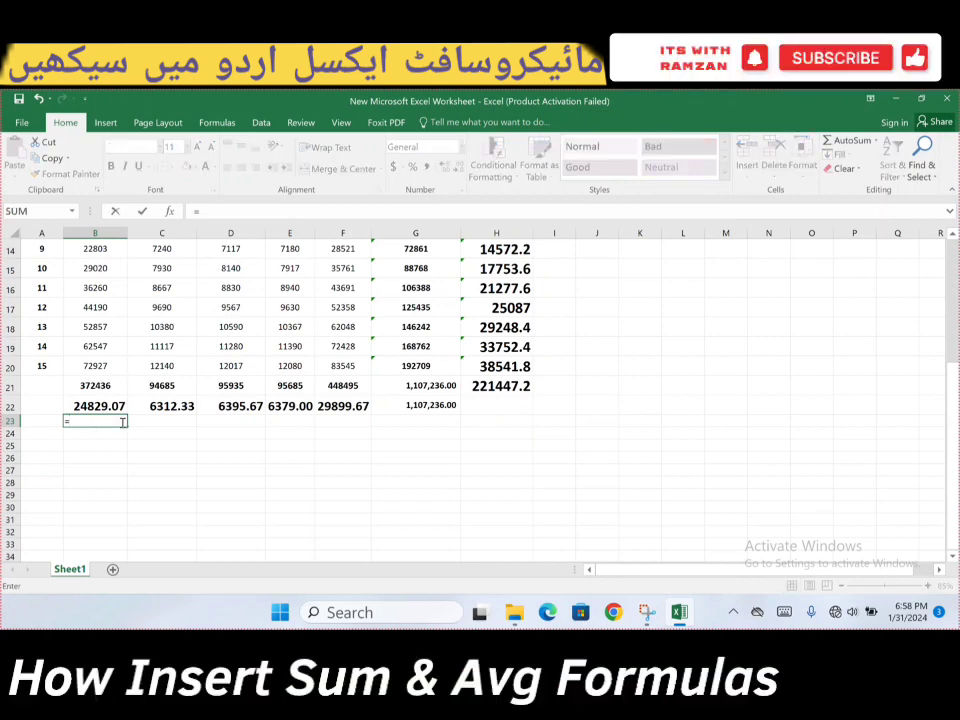
left_click(117, 407)
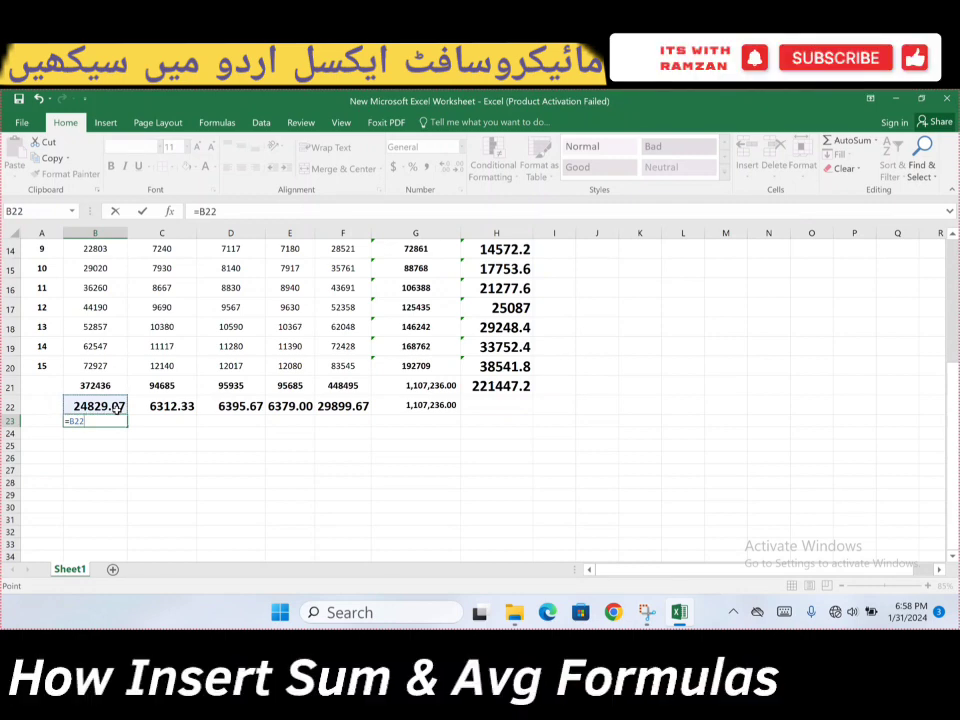
type("*")
left_click(45, 365)
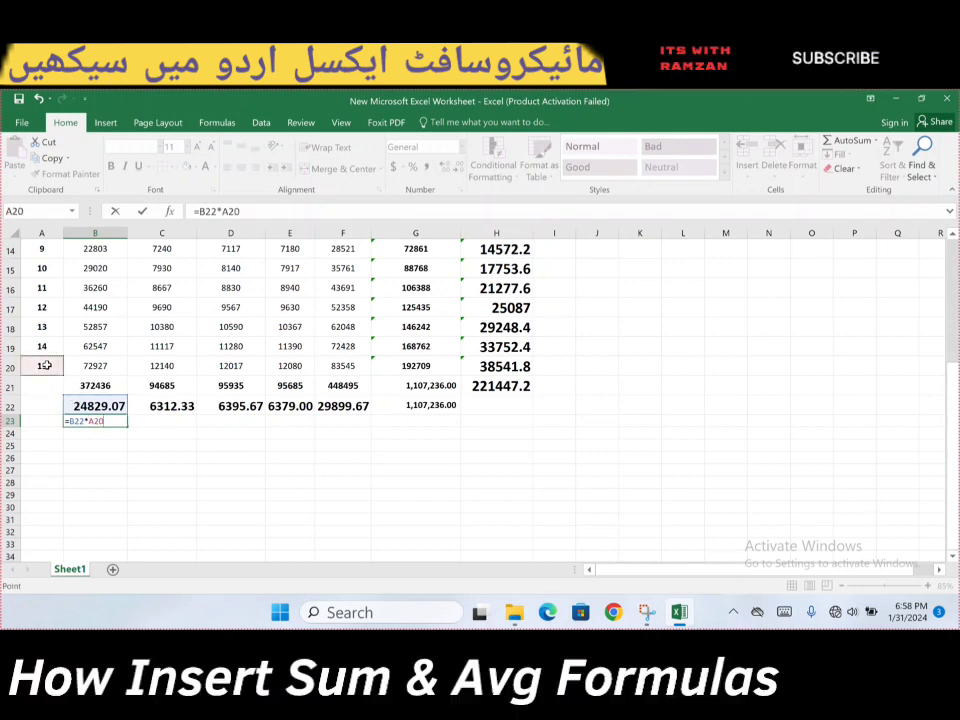
key("Return")
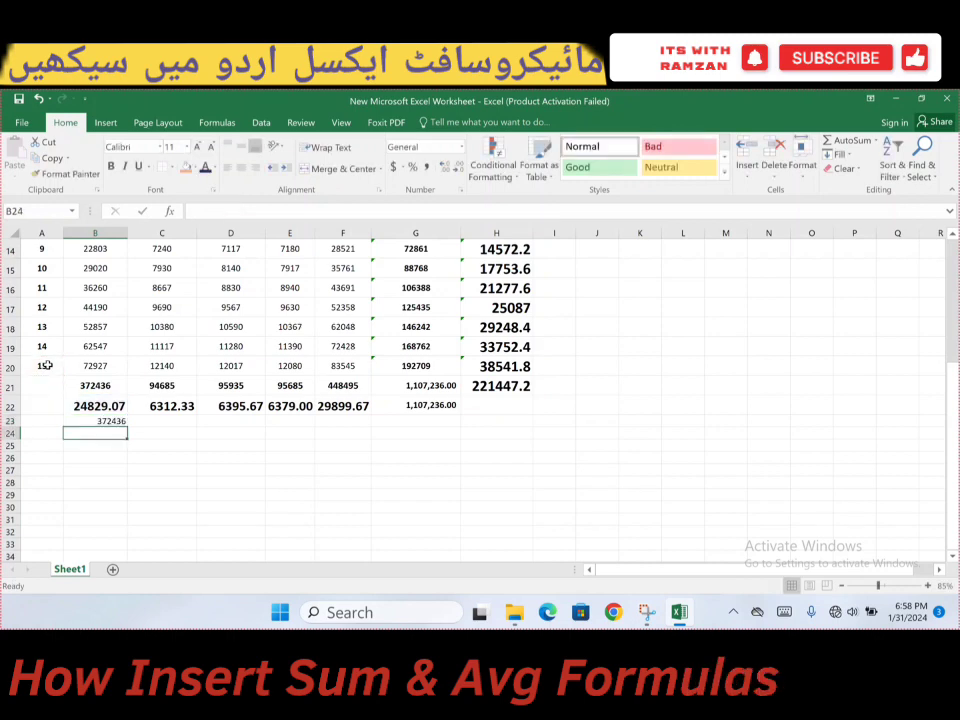
Make B23 bold at font size 16 and enlarge the column total in B21 to size 16.
left_click(118, 422)
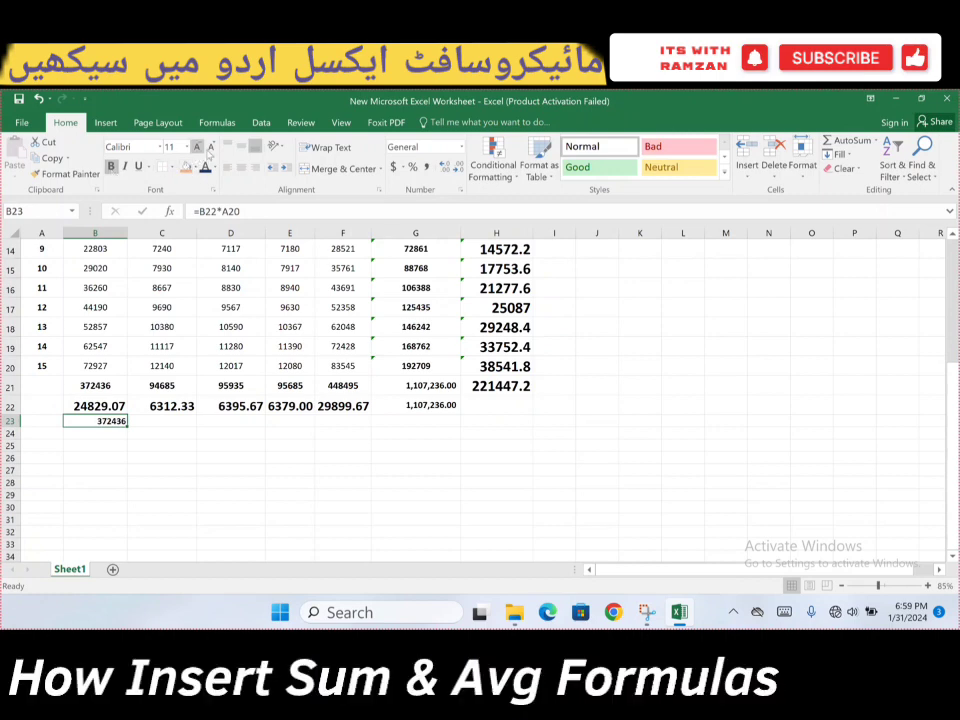
left_click(198, 147)
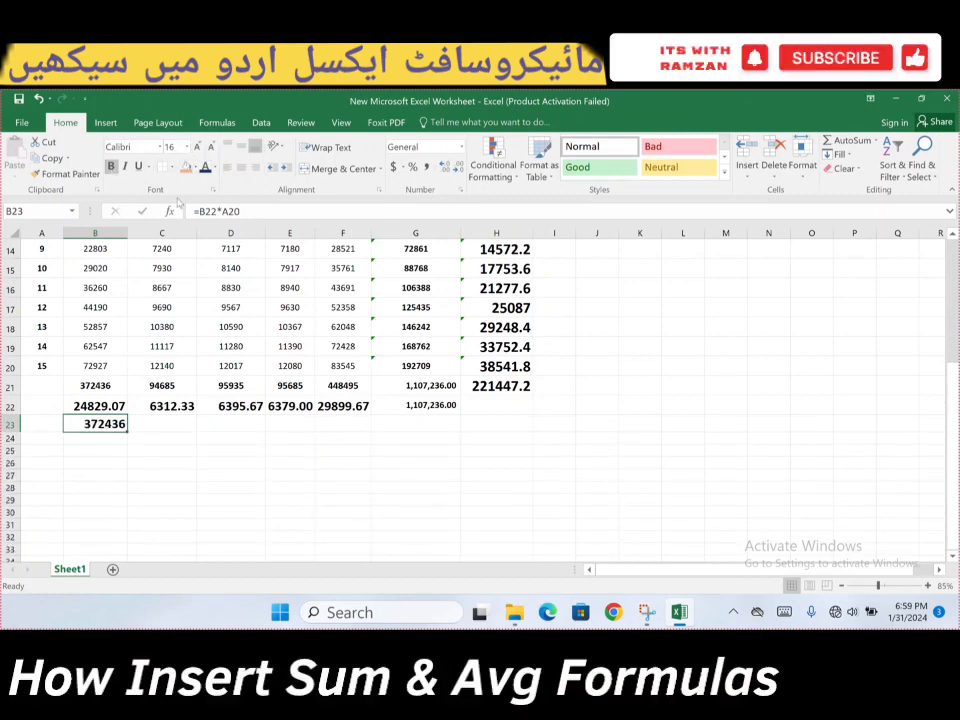
left_click(93, 385)
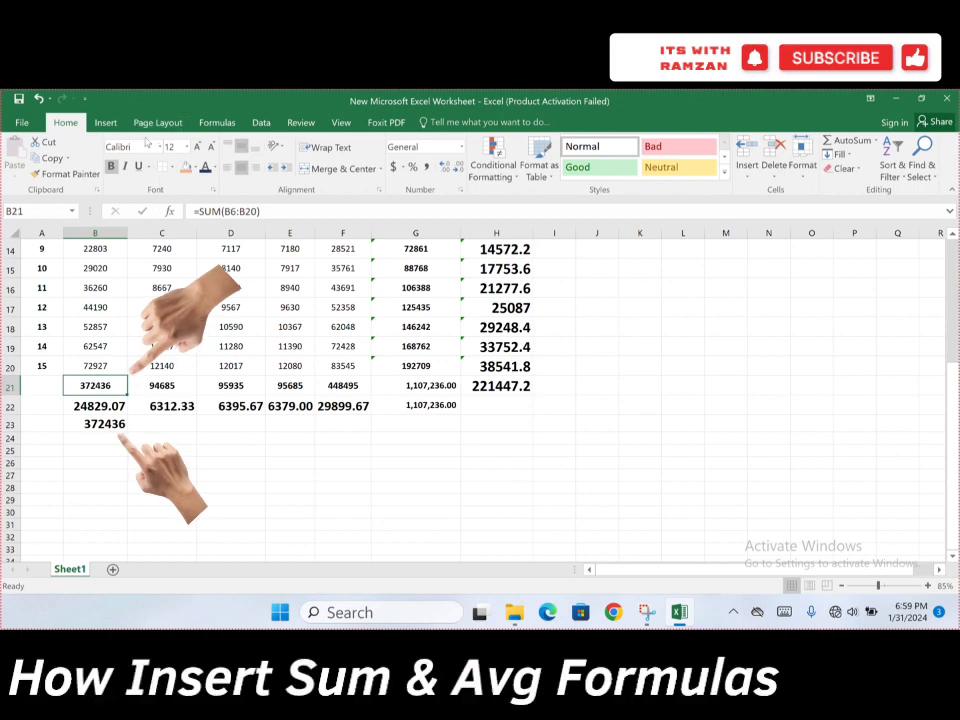
left_click(198, 147)
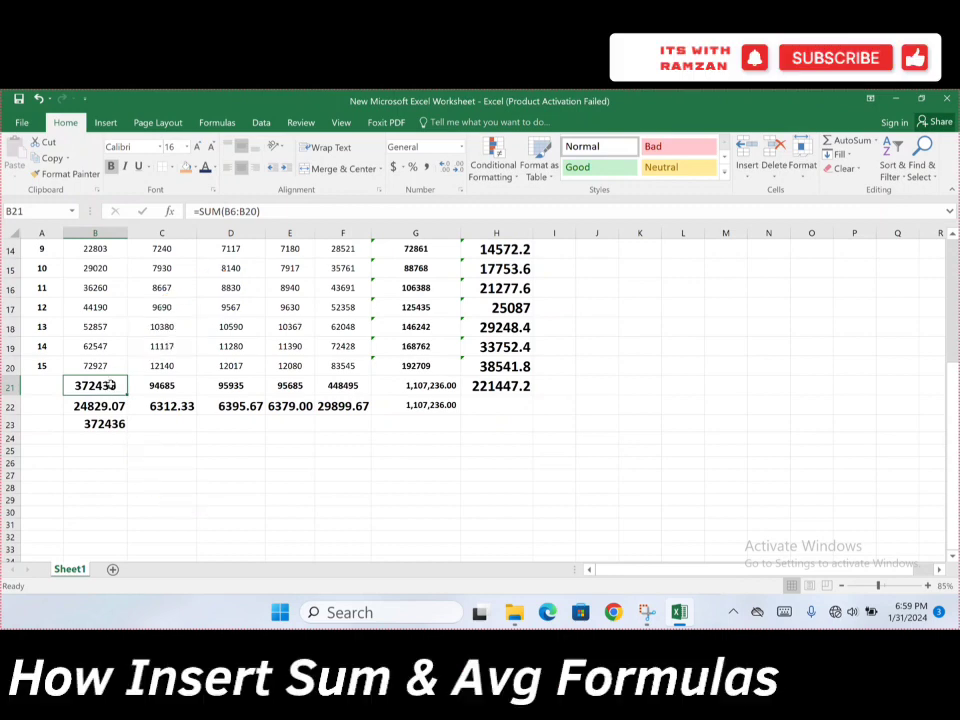
Clear the check formula from B23.
scroll(142, 420, "up", 2)
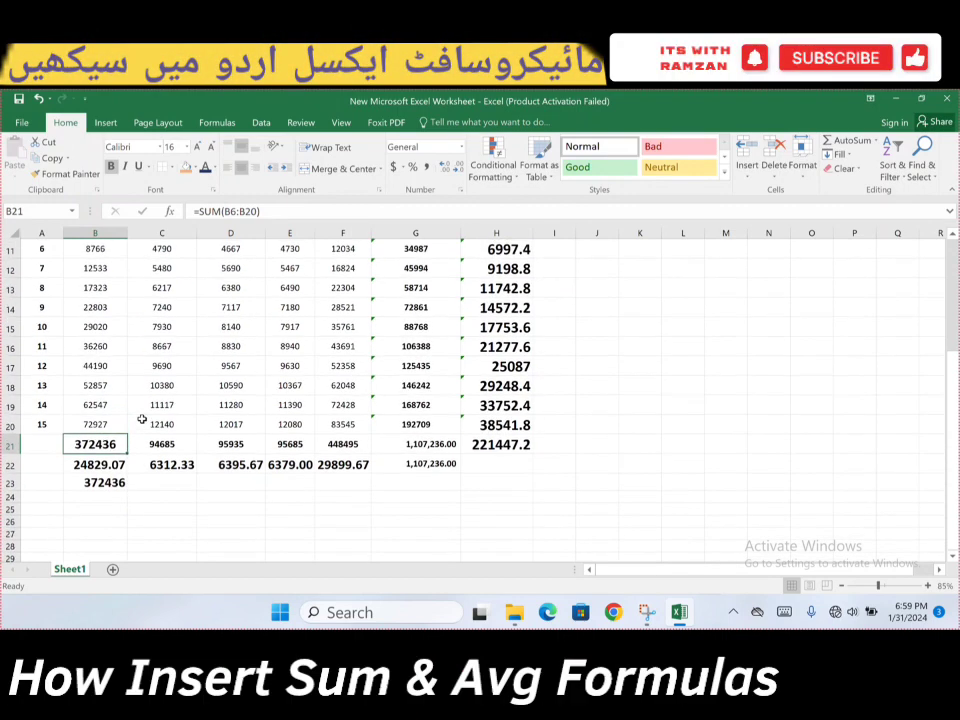
scroll(142, 420, "down", 1)
scroll(143, 444, "up", 1)
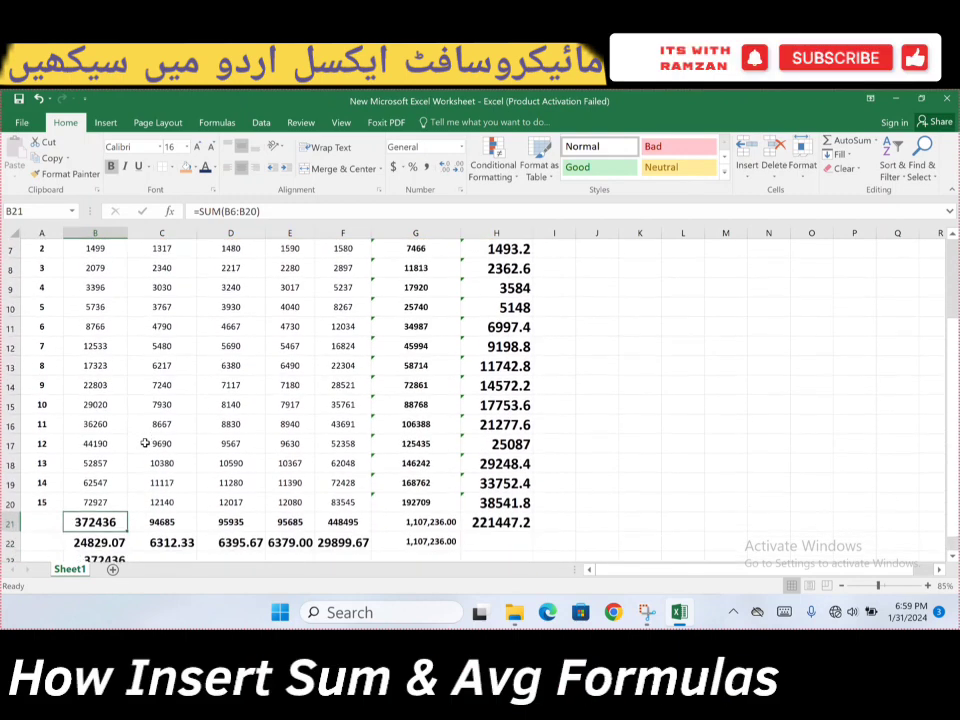
scroll(143, 444, "down", 1)
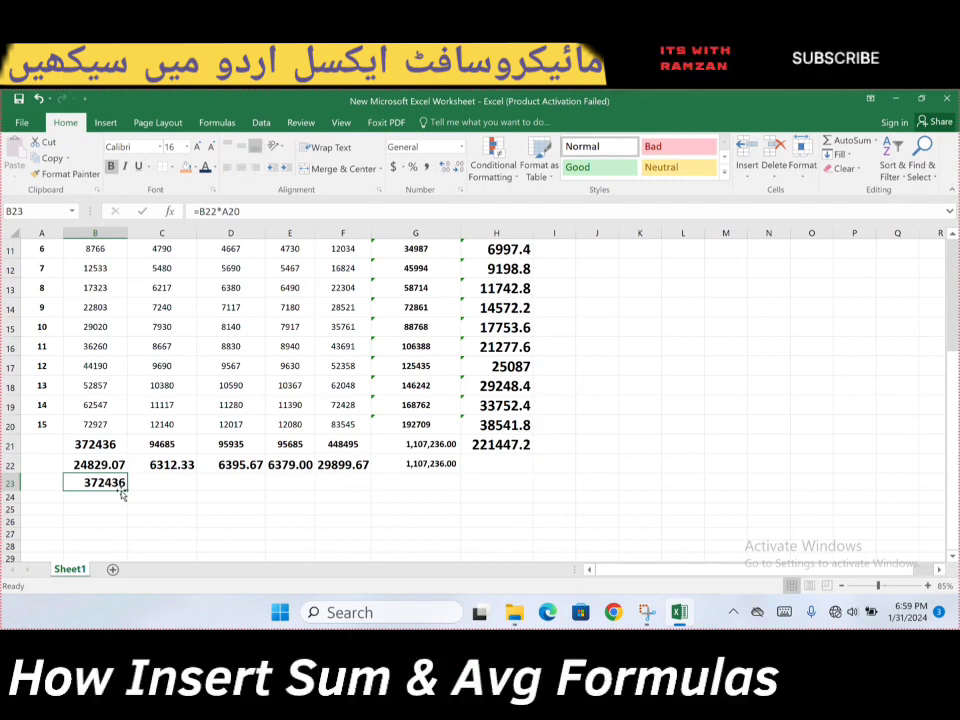
key("Delete")
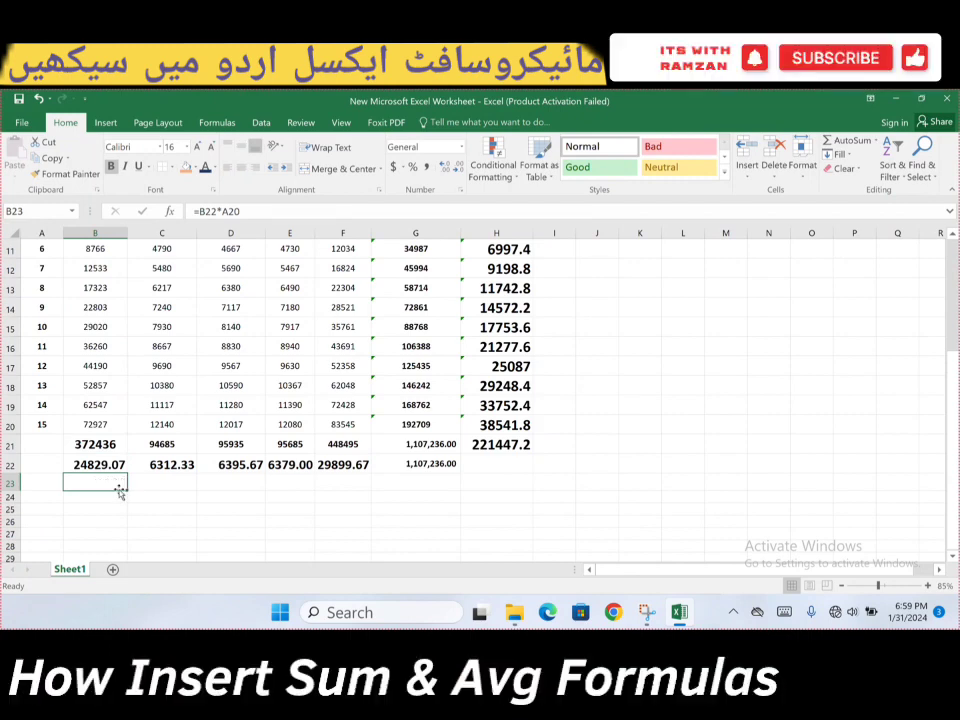
scroll(118, 466, "up", 3)
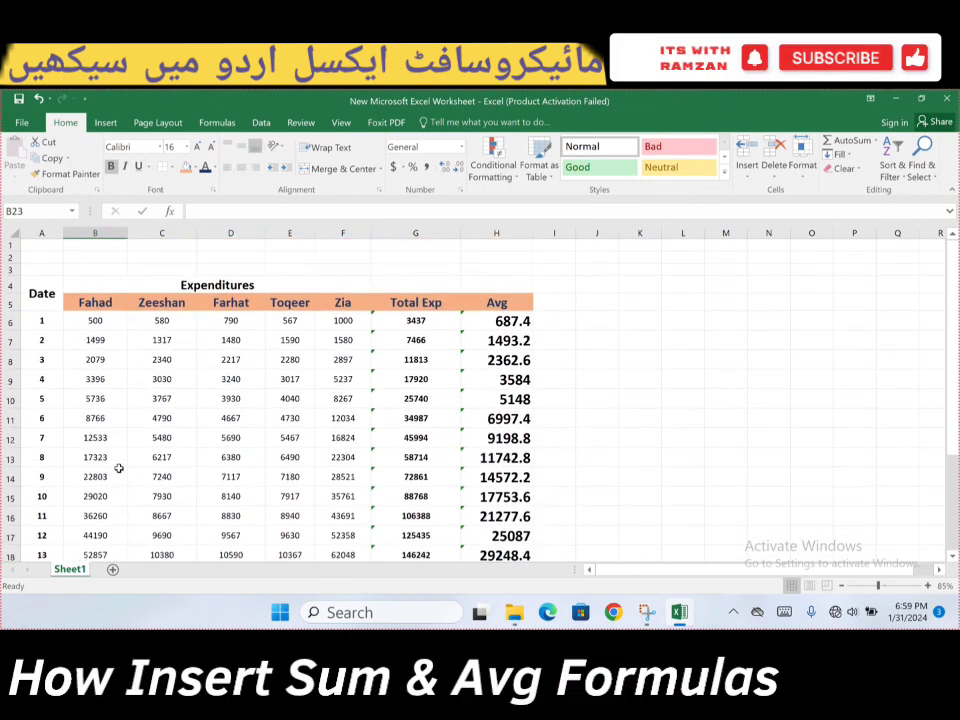
scroll(125, 467, "down", 2)
scroll(135, 469, "down", 1)
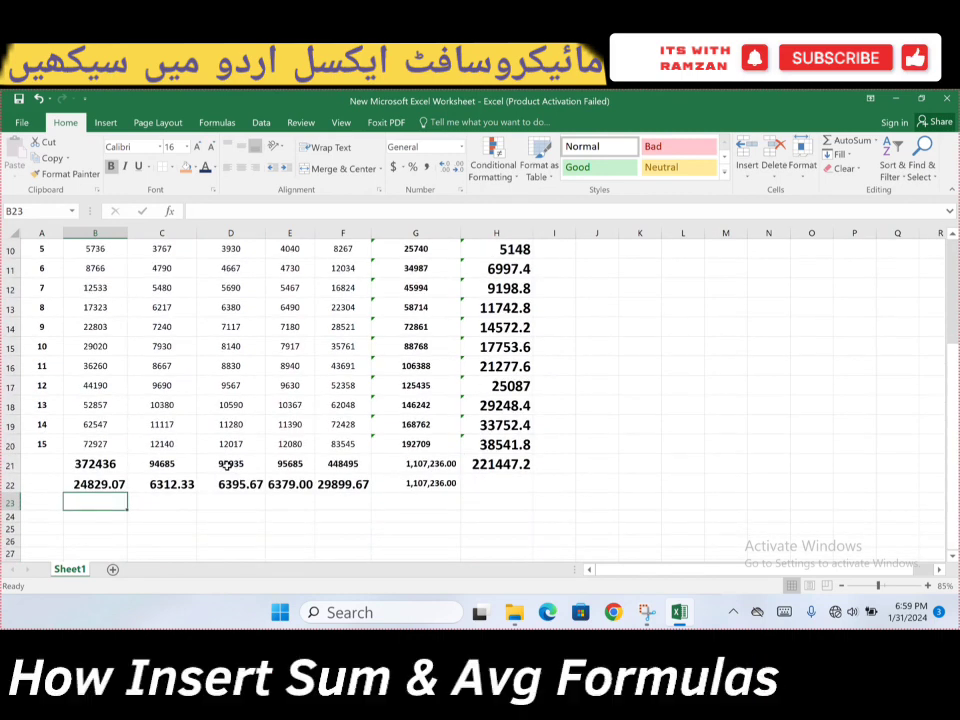
scroll(416, 474, "up", 3)
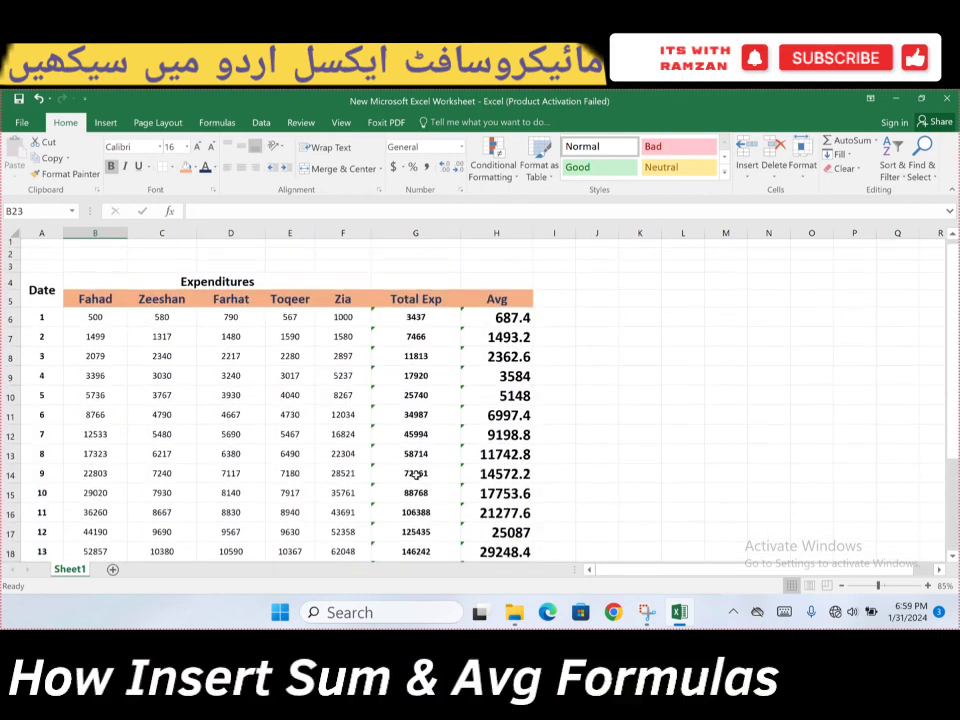